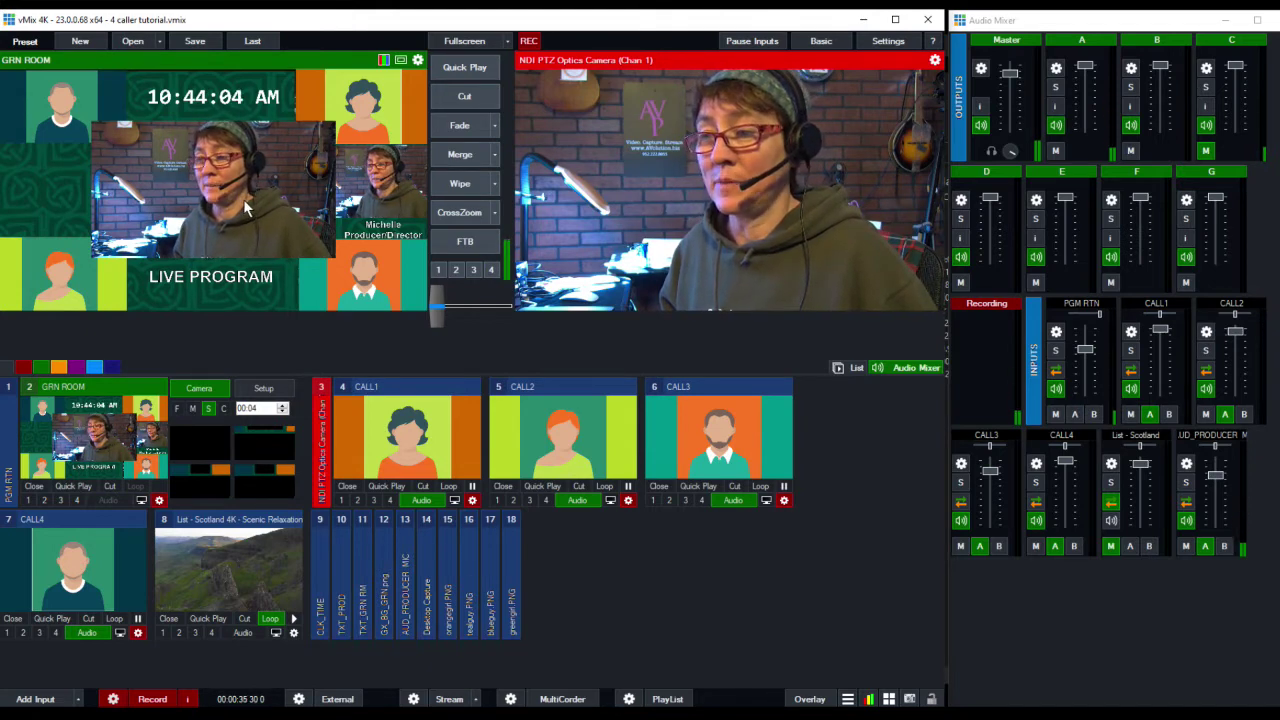
- Load the CALL1 caller into Preview in place of GRN ROOM
{"action": "left_click", "coordinate": [416, 428]}
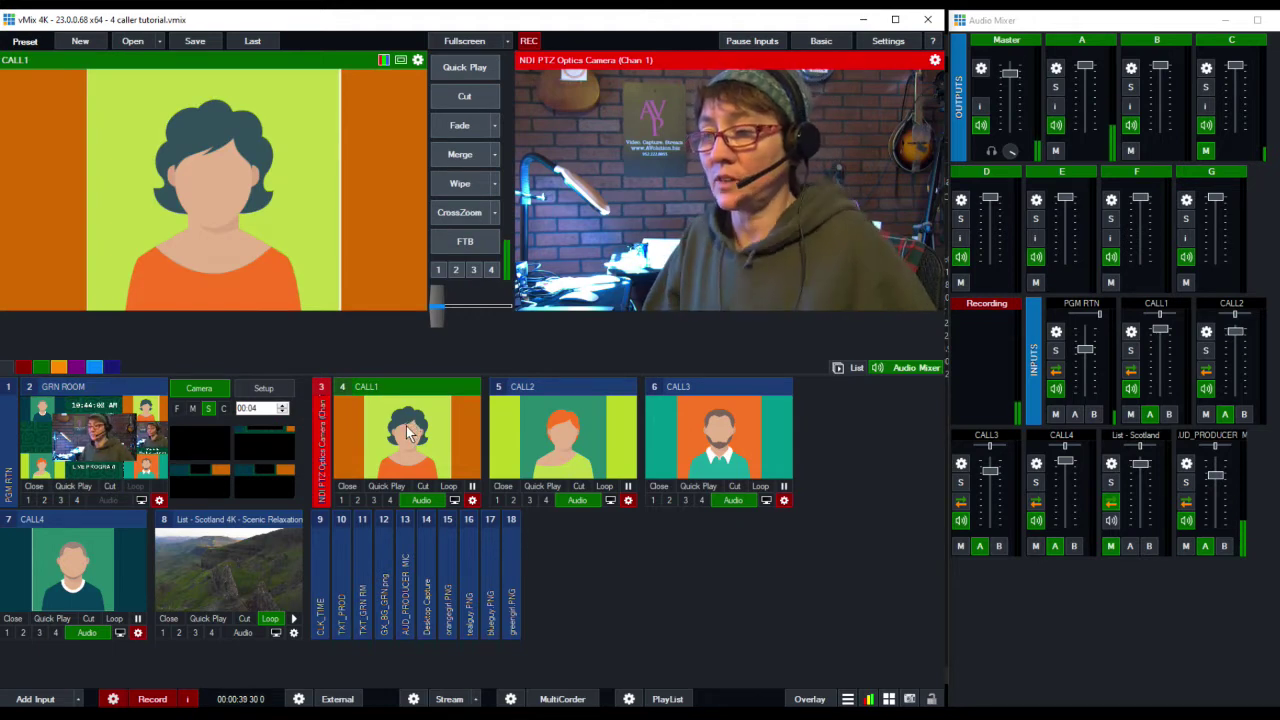
{"action": "right_click", "coordinate": [398, 428]}
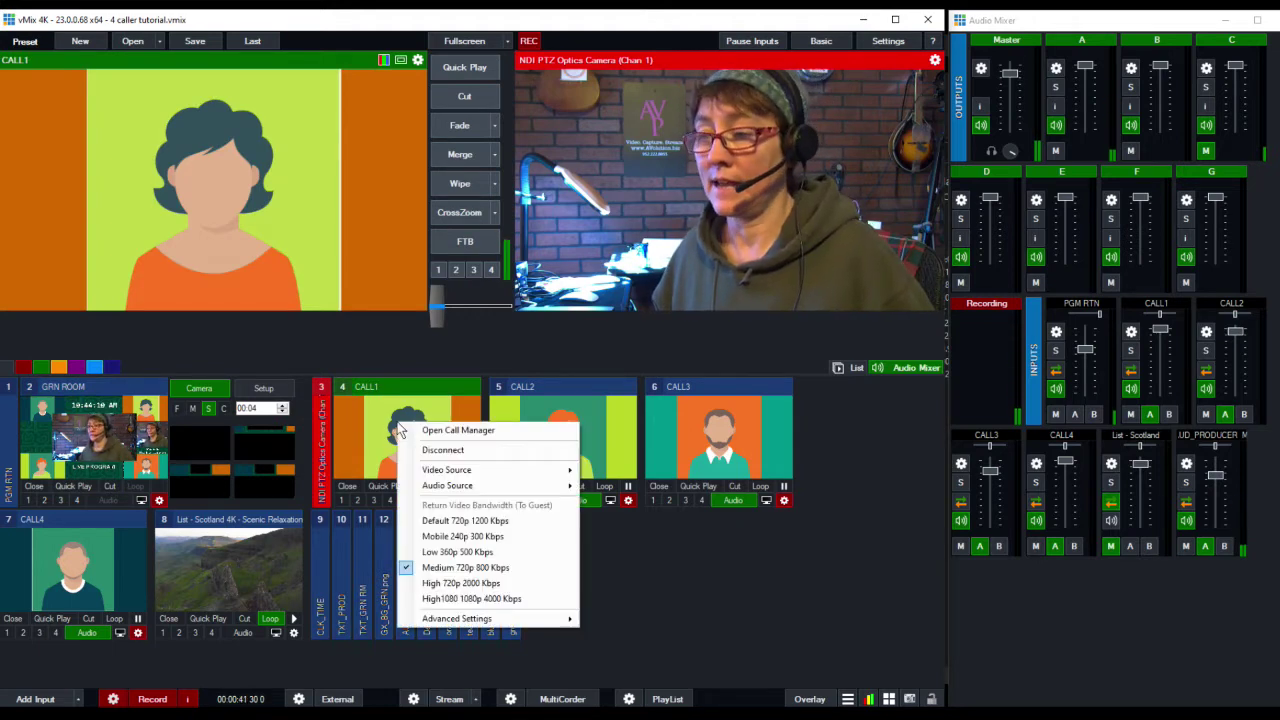
{"action": "mouse_move", "coordinate": [446, 488]}
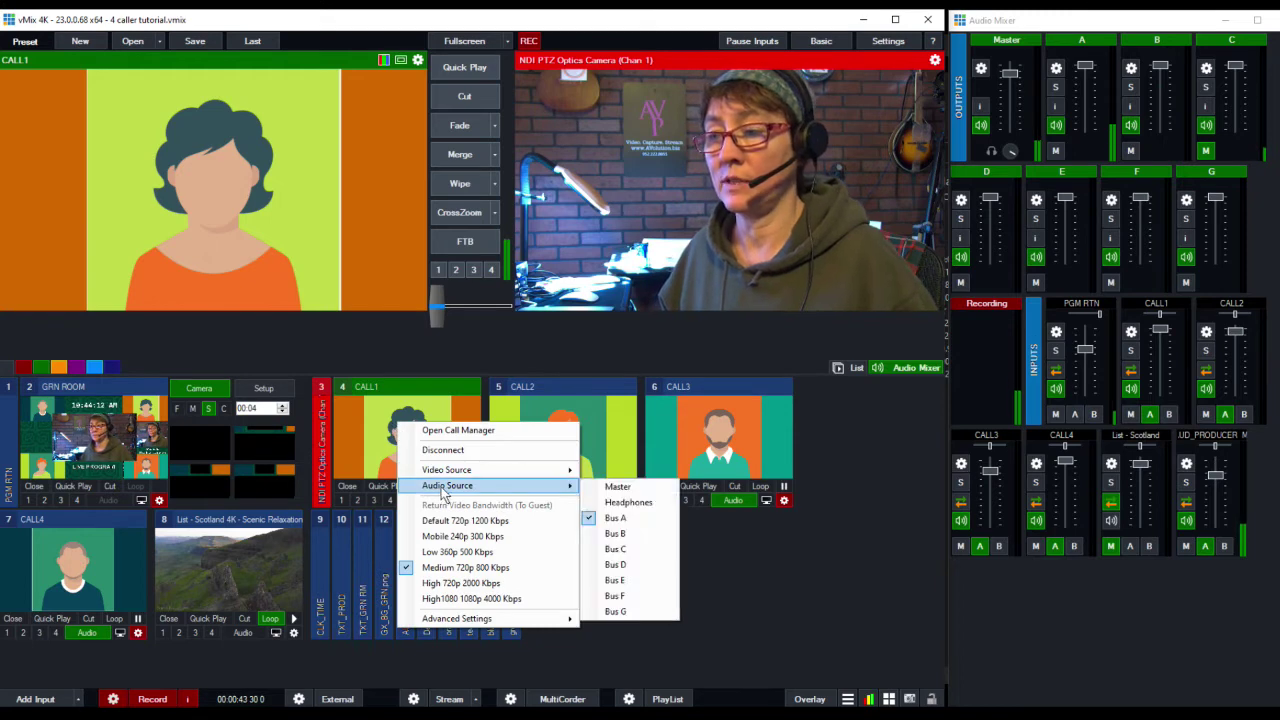
{"action": "mouse_move", "coordinate": [519, 474]}
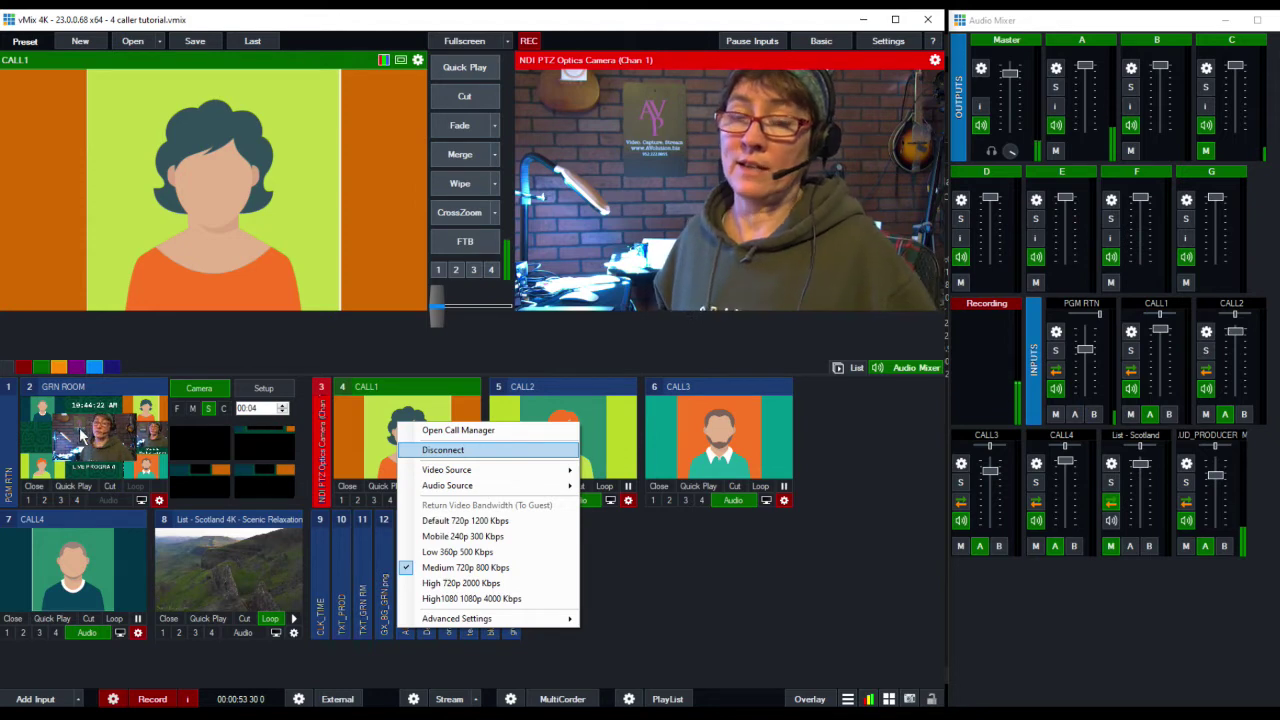
{"action": "left_click", "coordinate": [636, 588]}
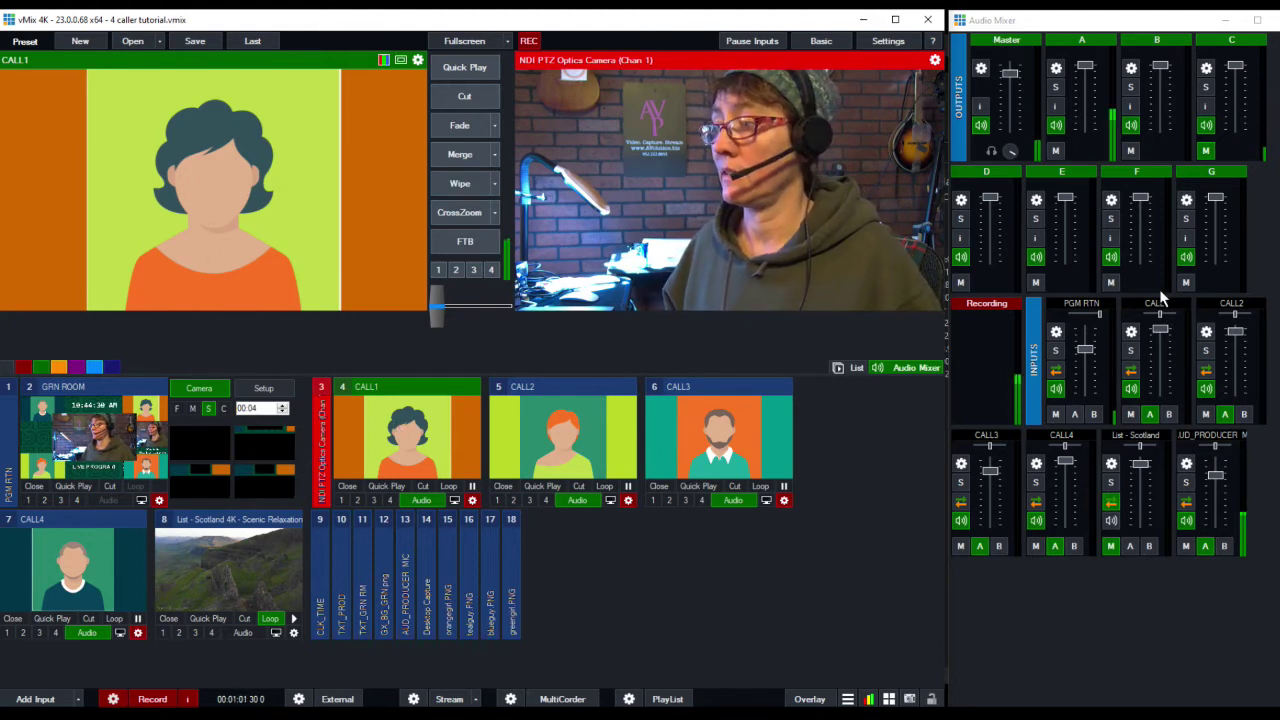
{"action": "left_click", "coordinate": [1150, 414]}
- Switch CALL1's audio off bus A and assign it to bus C in the Audio Mixer
{"action": "left_click", "coordinate": [1150, 414]}
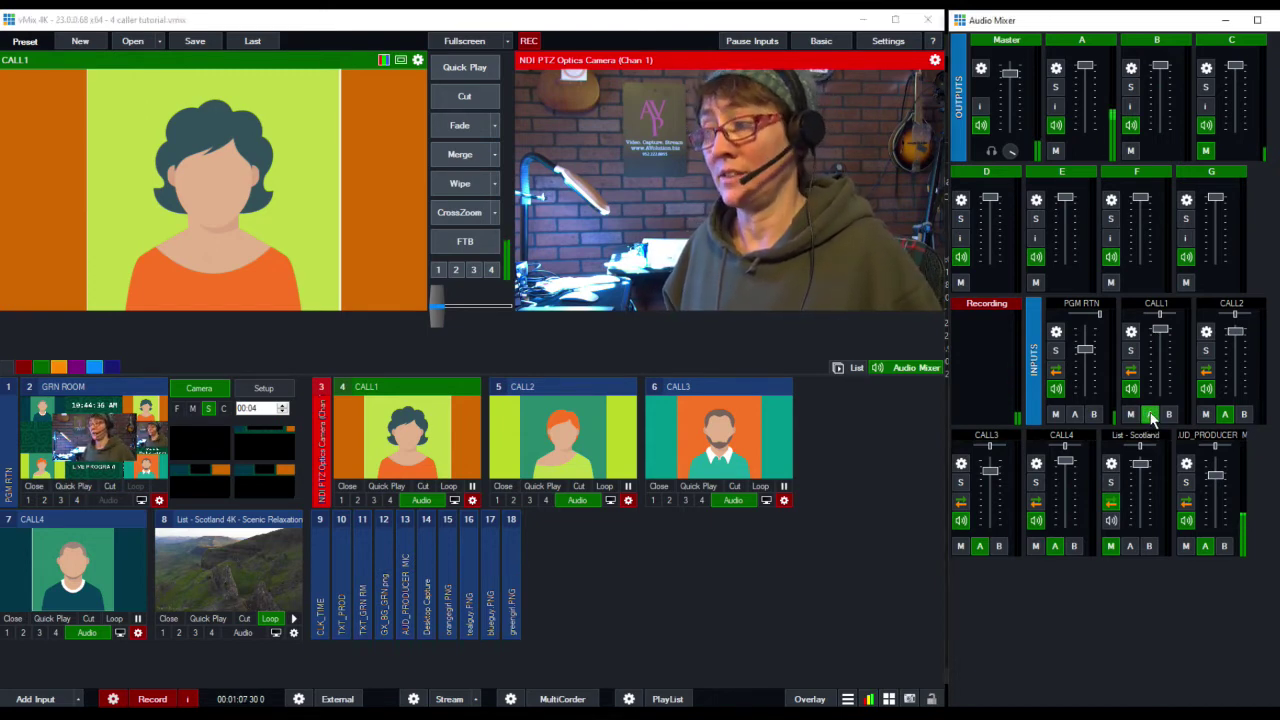
{"action": "right_click", "coordinate": [1150, 418]}
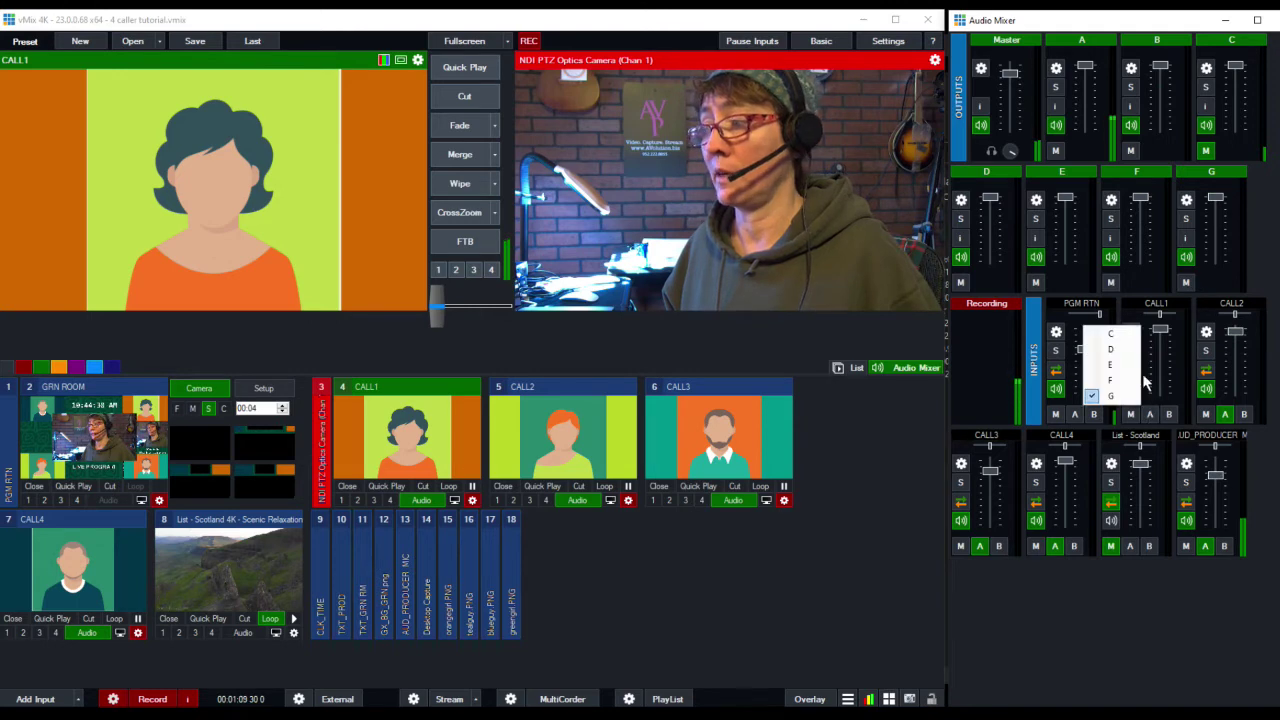
{"action": "left_click", "coordinate": [1117, 336]}
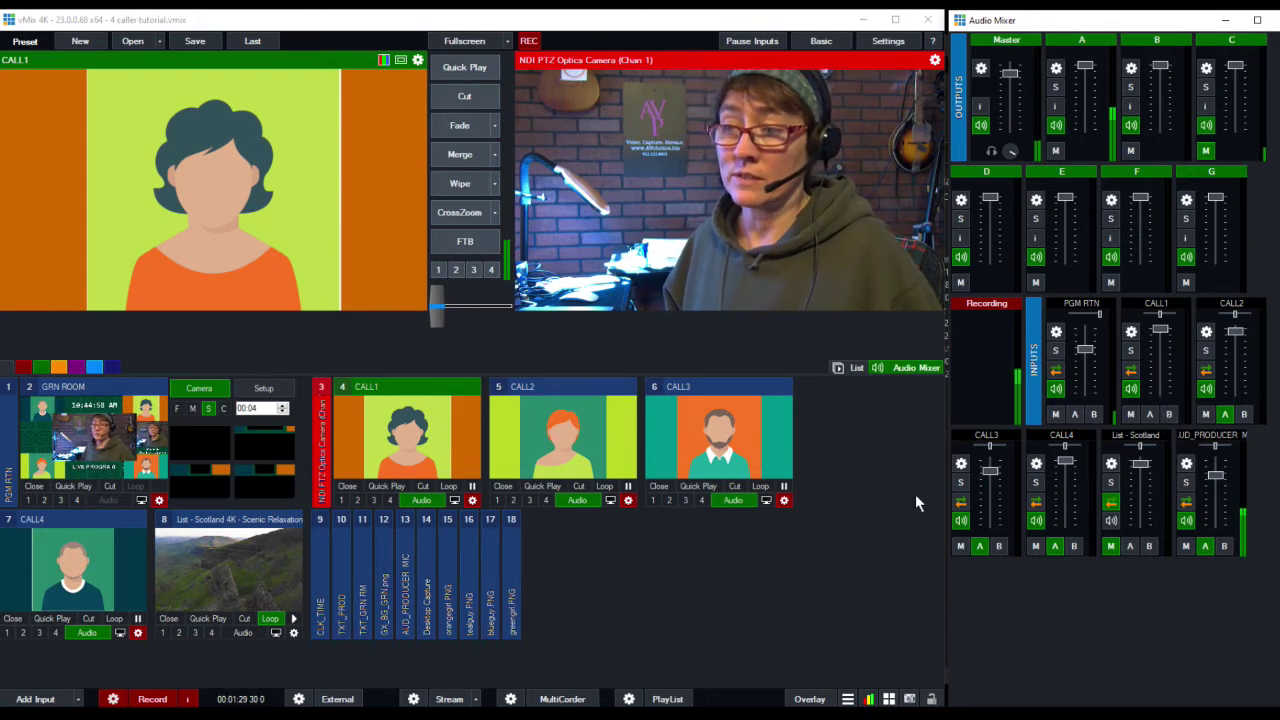
{"action": "right_click", "coordinate": [371, 417]}
- Set CALL1's call Audio Source to Bus C
{"action": "mouse_move", "coordinate": [404, 482]}
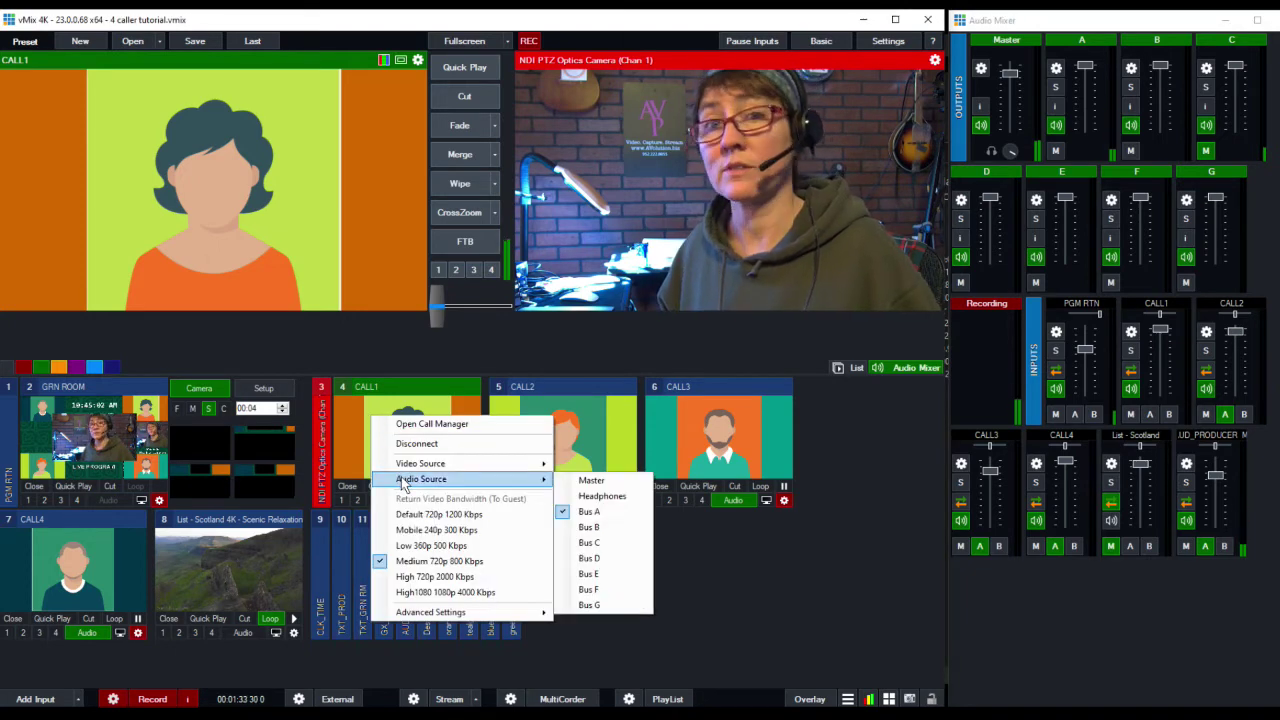
{"action": "left_click", "coordinate": [589, 543]}
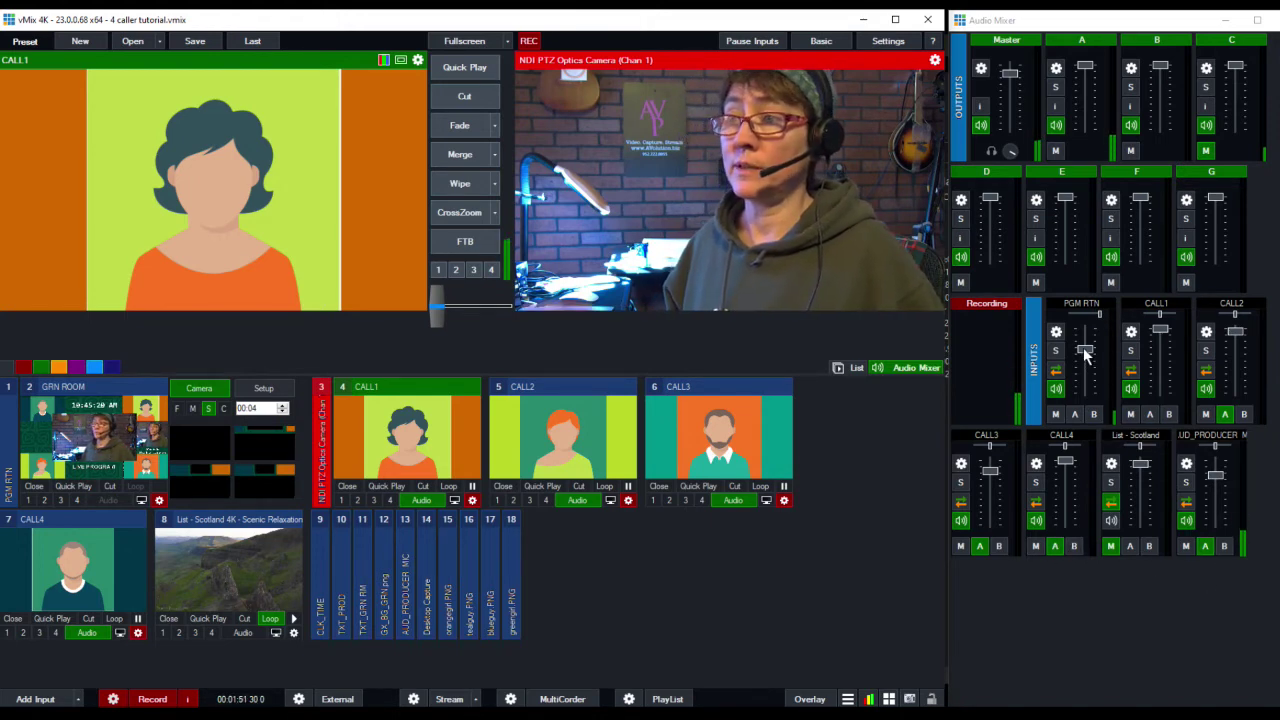
- Lower PGM RTN to about -6dB, then return CALL1's audio and call Audio Source to bus A
{"action": "mouse_move", "coordinate": [1087, 348]}
{"action": "left_mouse_down"}
{"action": "mouse_move", "coordinate": [1088, 385]}
{"action": "mouse_move", "coordinate": [1086, 340]}
{"action": "mouse_move", "coordinate": [1086, 365]}
{"action": "left_mouse_up"}
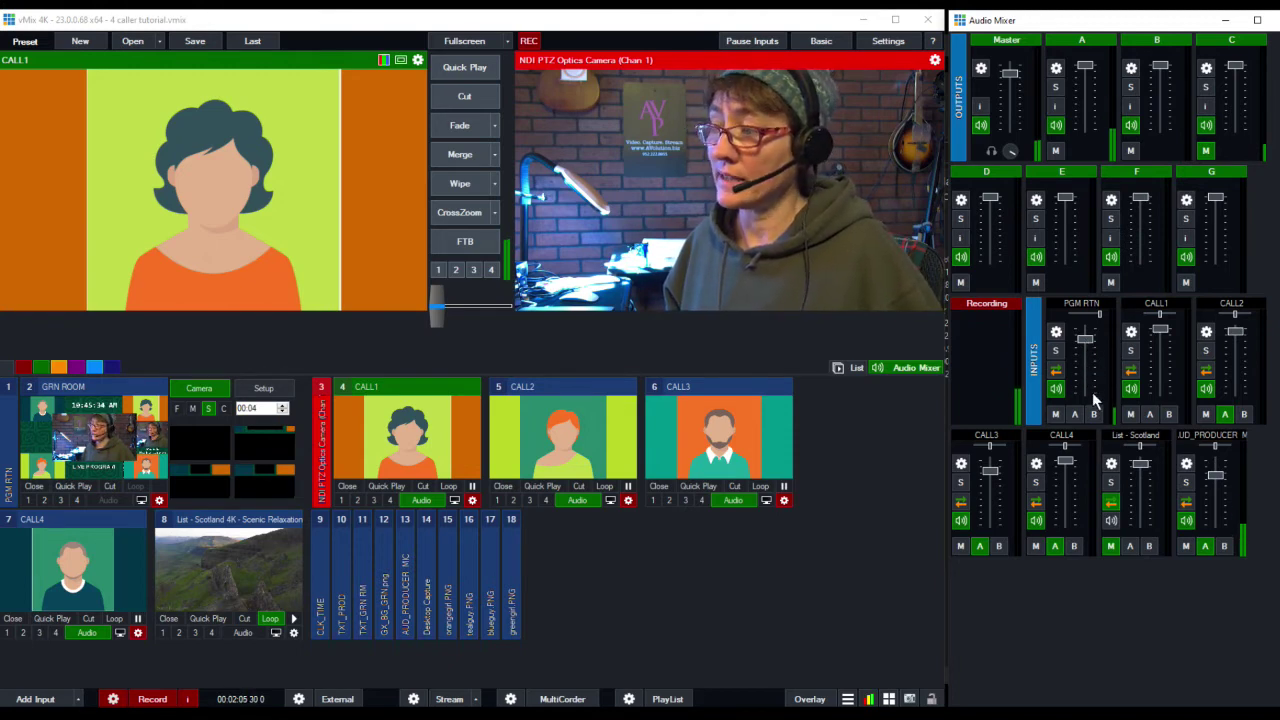
{"action": "left_click", "coordinate": [1149, 414]}
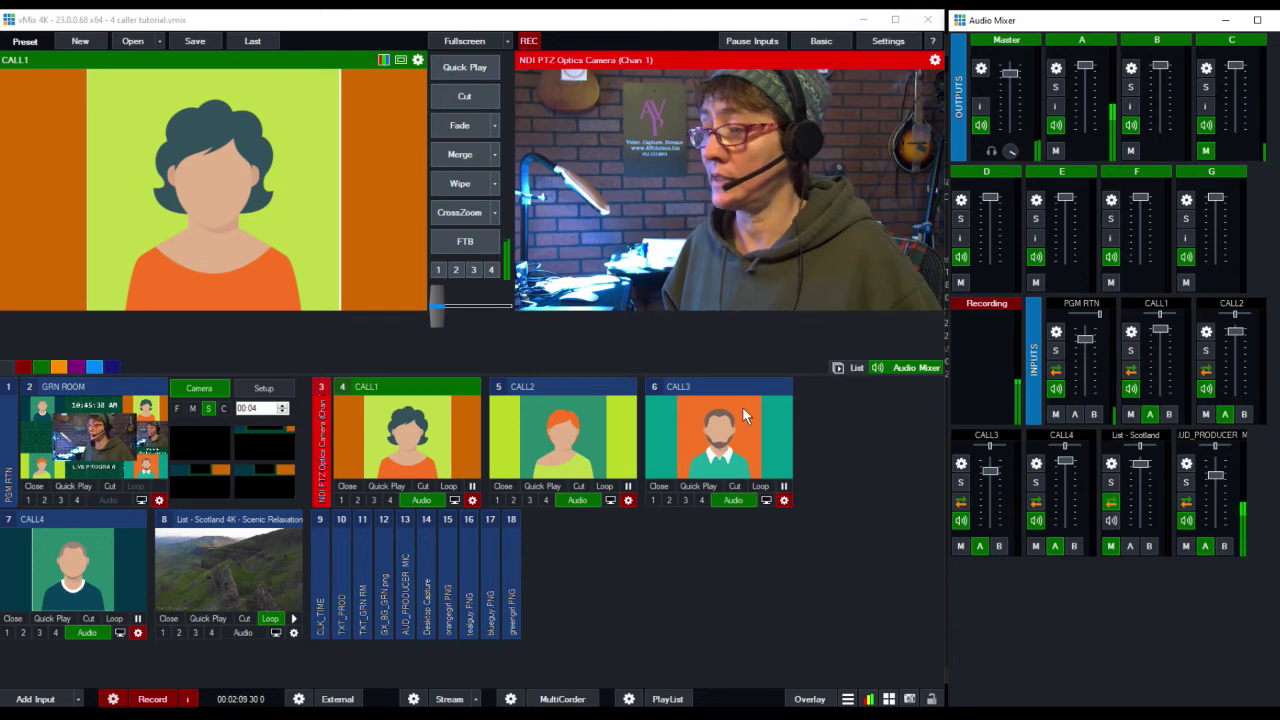
{"action": "right_click", "coordinate": [404, 410]}
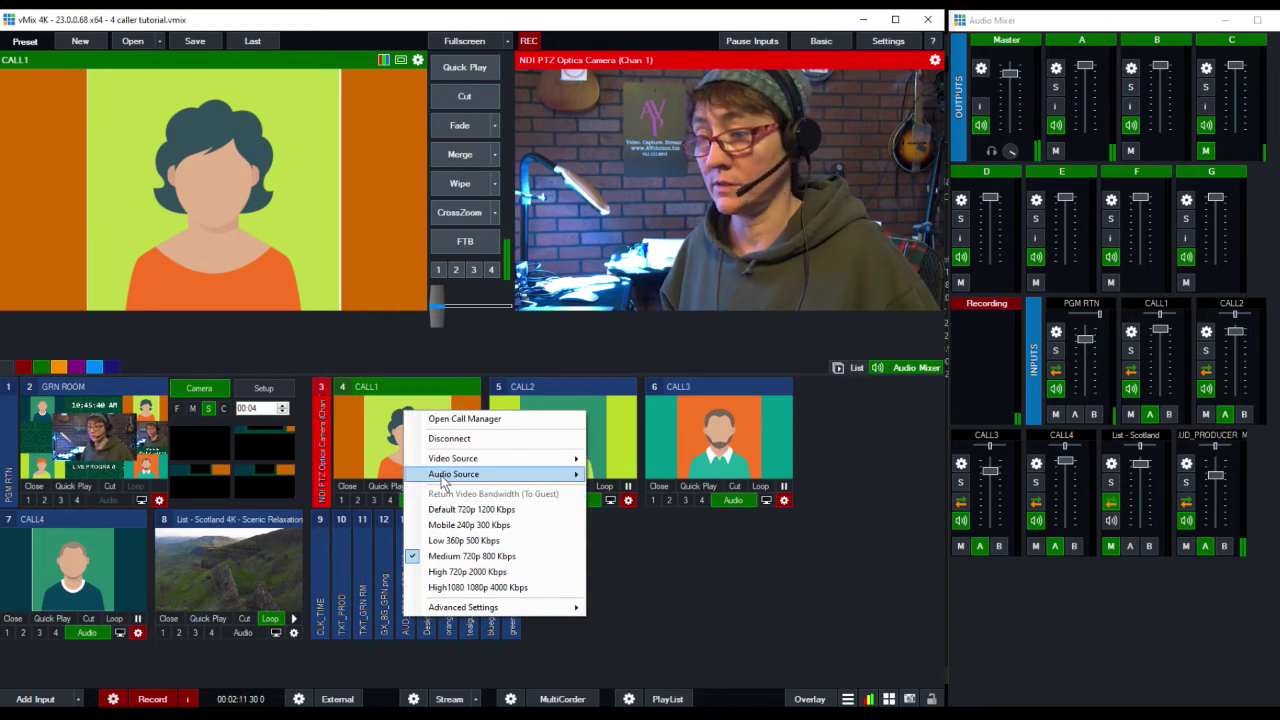
{"action": "mouse_move", "coordinate": [445, 476]}
{"action": "left_click", "coordinate": [631, 505]}
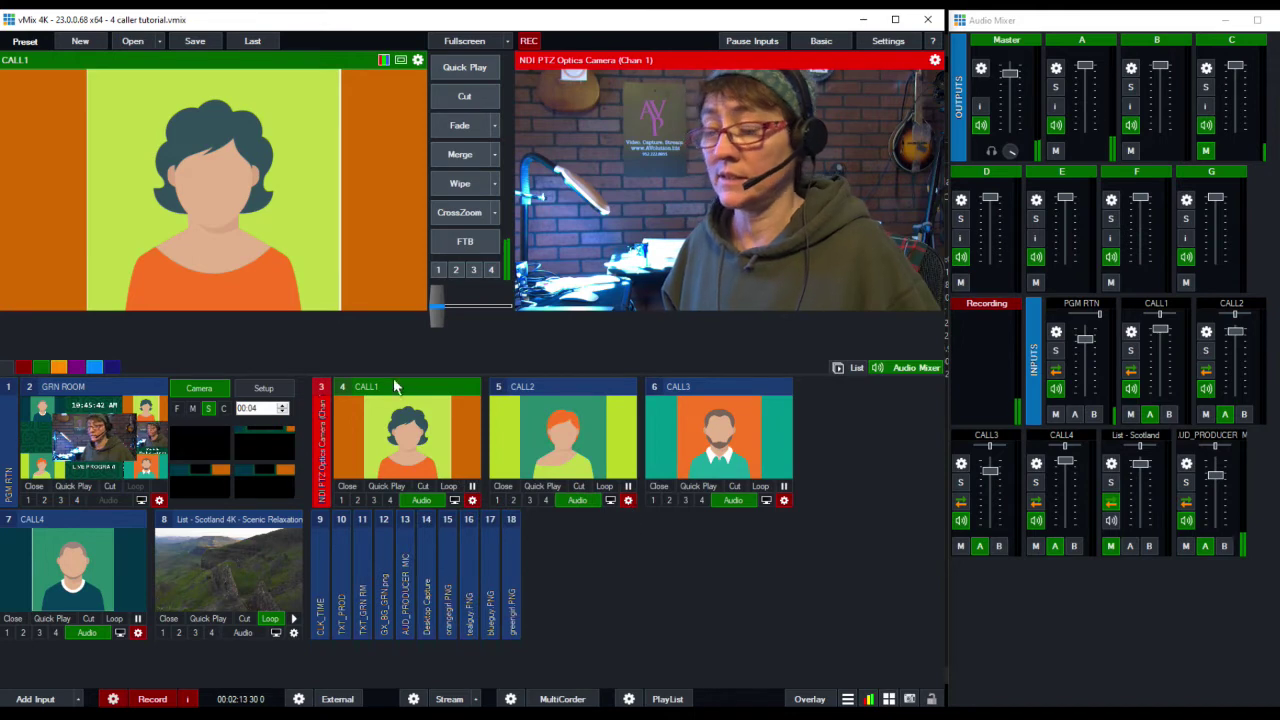
- Open CALL1's input settings and delete the existing triggers
{"action": "left_click", "coordinate": [472, 500]}
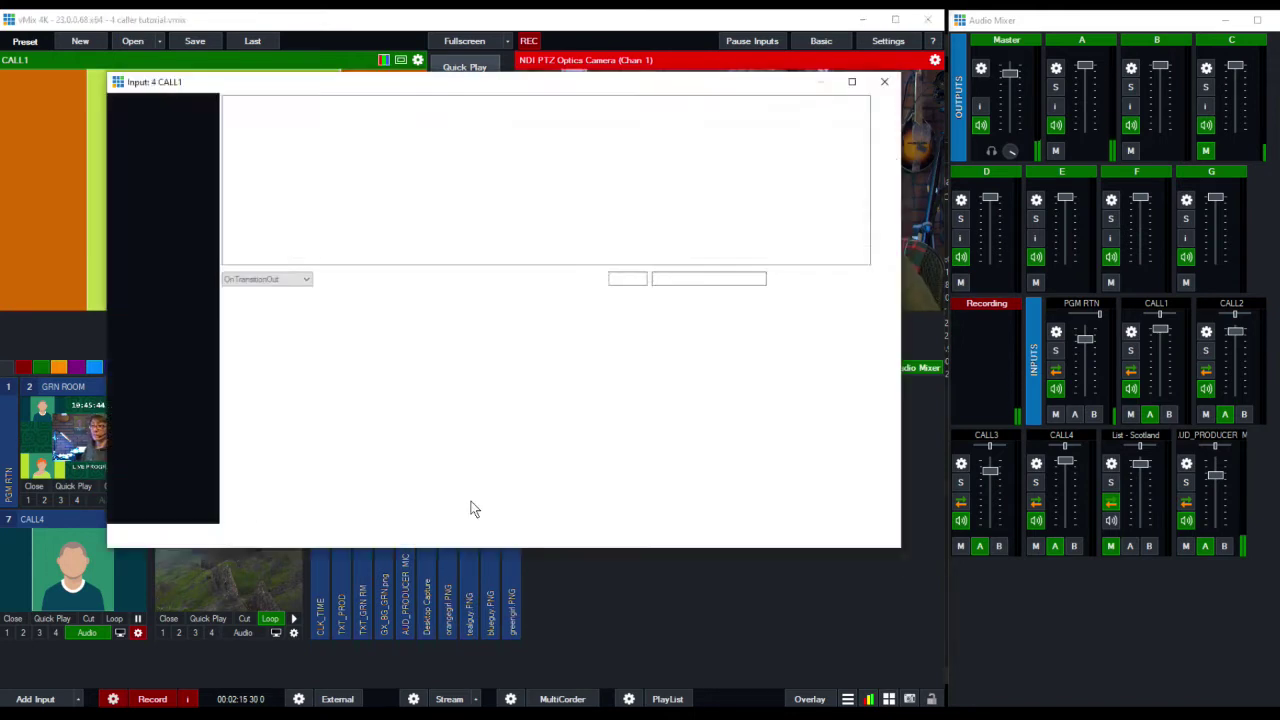
{"action": "left_click", "coordinate": [712, 121]}
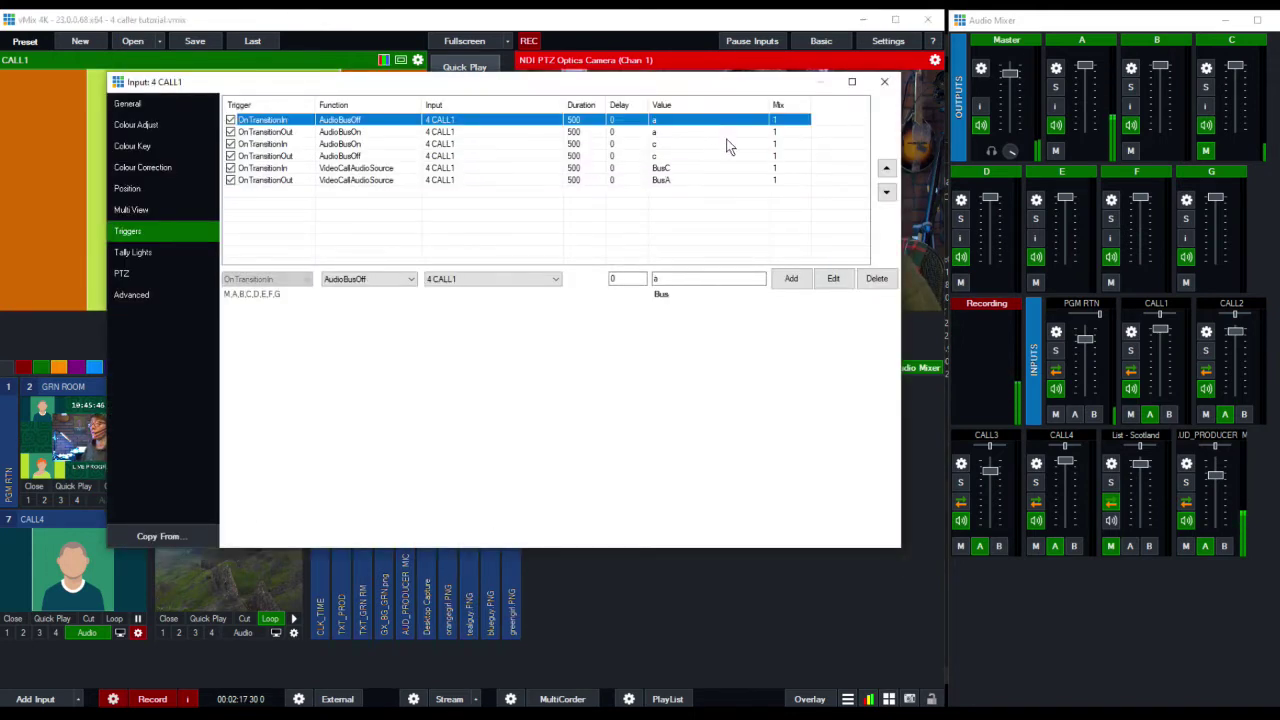
{"action": "left_click", "coordinate": [876, 280]}
{"action": "left_click", "coordinate": [876, 280]}
{"action": "left_click", "coordinate": [876, 280]}
{"action": "left_click", "coordinate": [876, 280]}
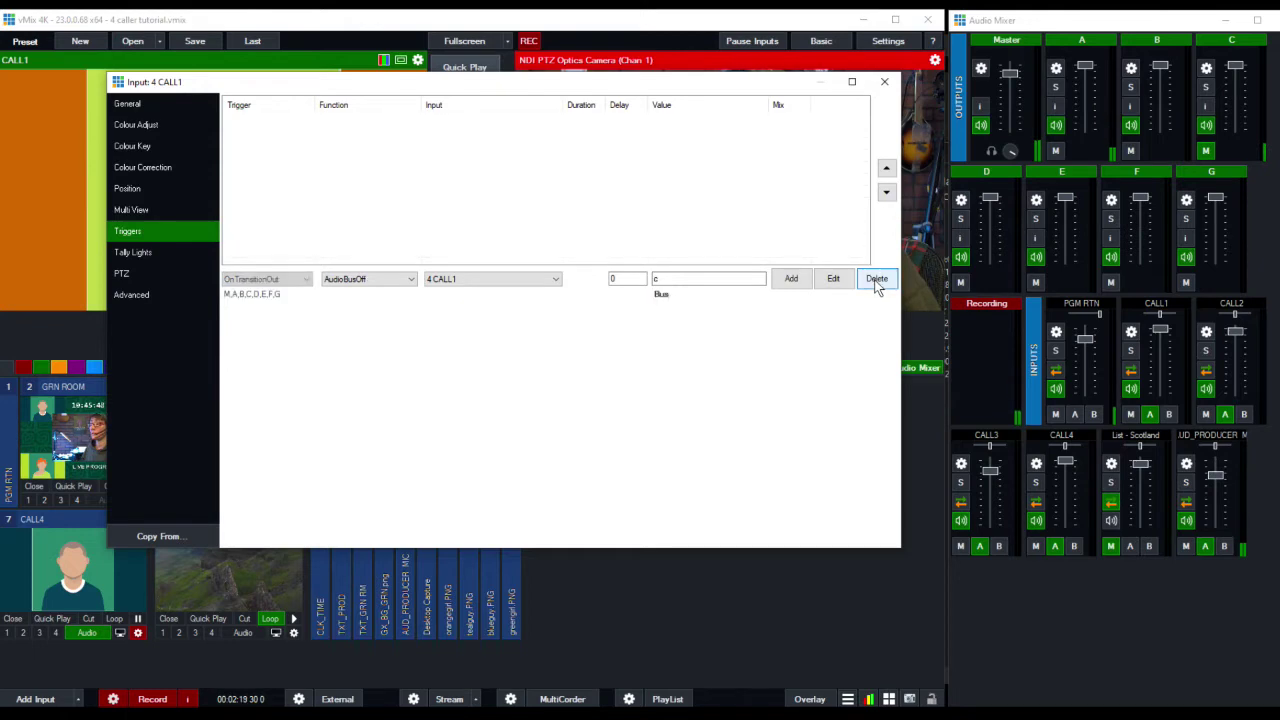
{"action": "left_click", "coordinate": [876, 280]}
{"action": "left_click", "coordinate": [876, 280]}
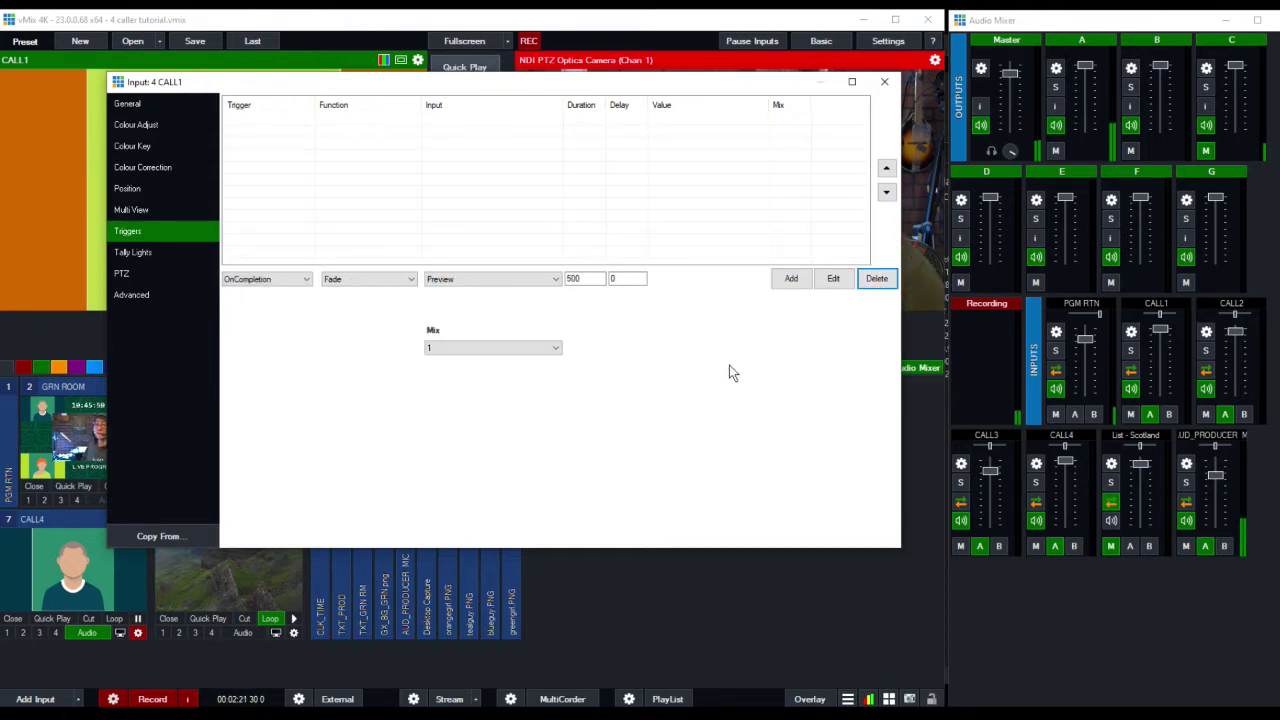
{"action": "left_click_drag", "start_coordinate": [377, 80], "coordinate": [340, 110]}
- Add an OnTransitionIn trigger running AudioBusOff, value a, on input 4 CALL1
{"action": "left_click", "coordinate": [268, 308]}
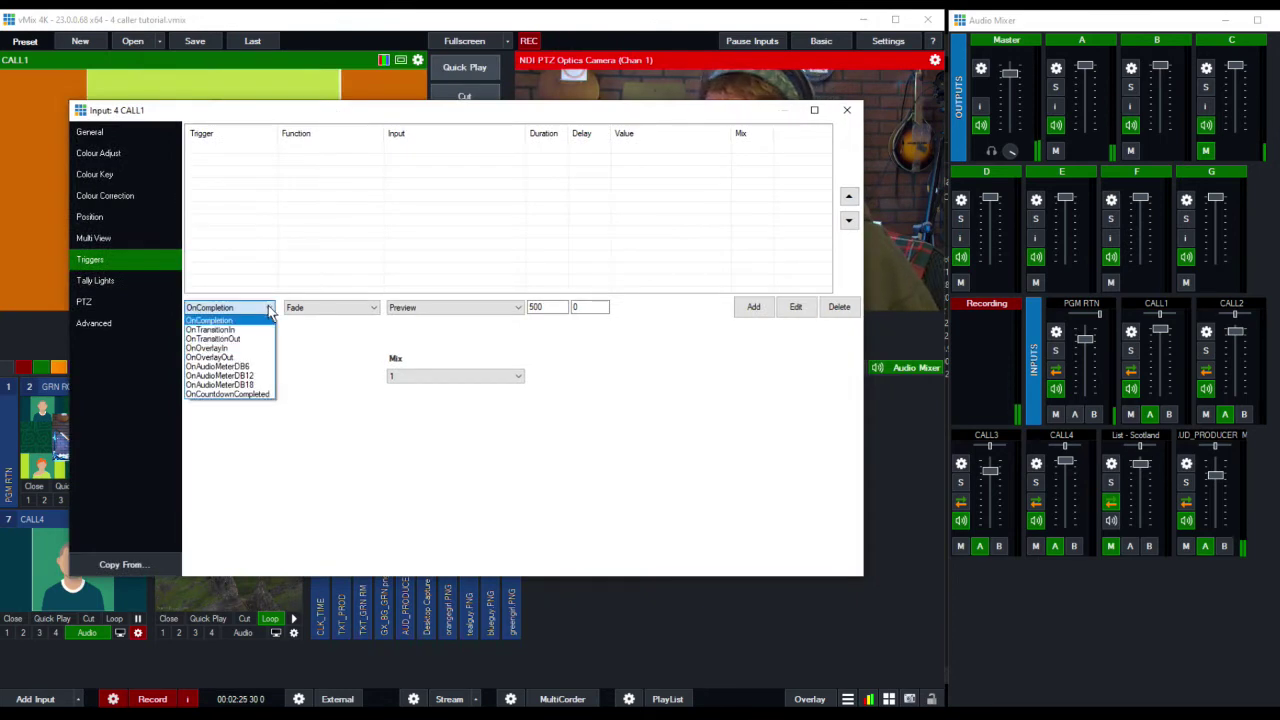
{"action": "left_click", "coordinate": [240, 331]}
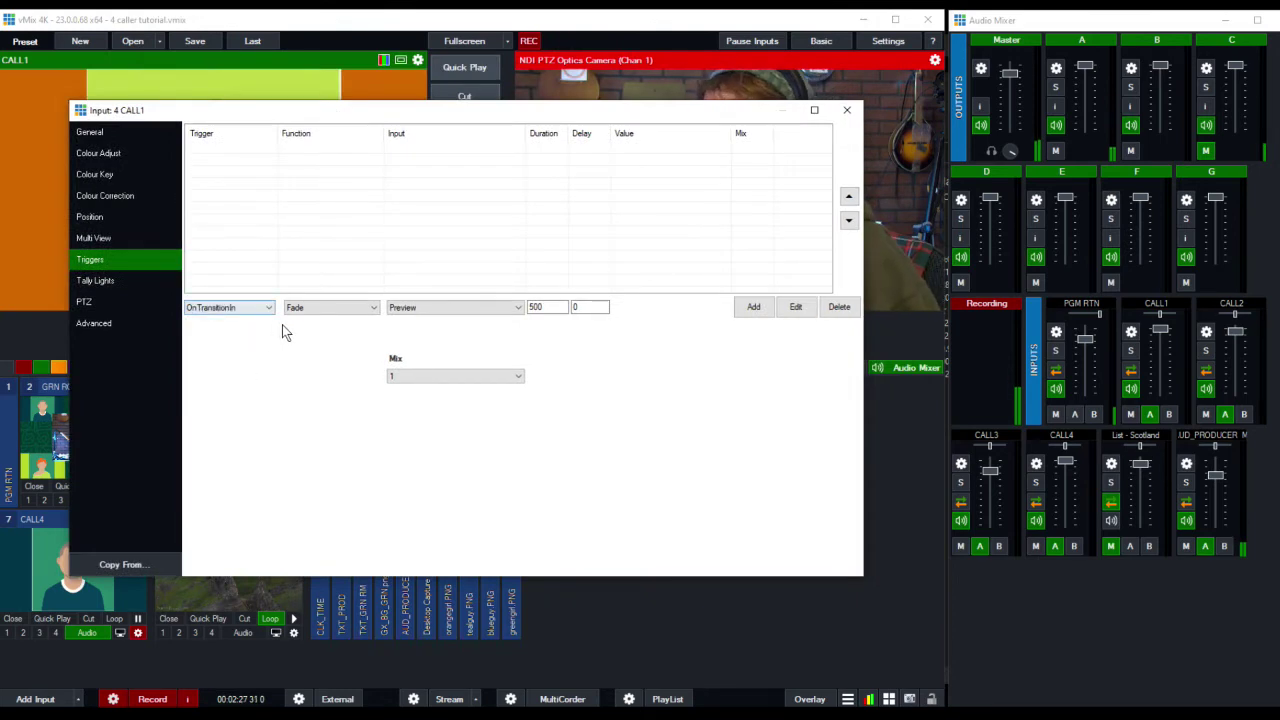
{"action": "left_click", "coordinate": [365, 312]}
{"action": "left_click", "coordinate": [334, 389]}
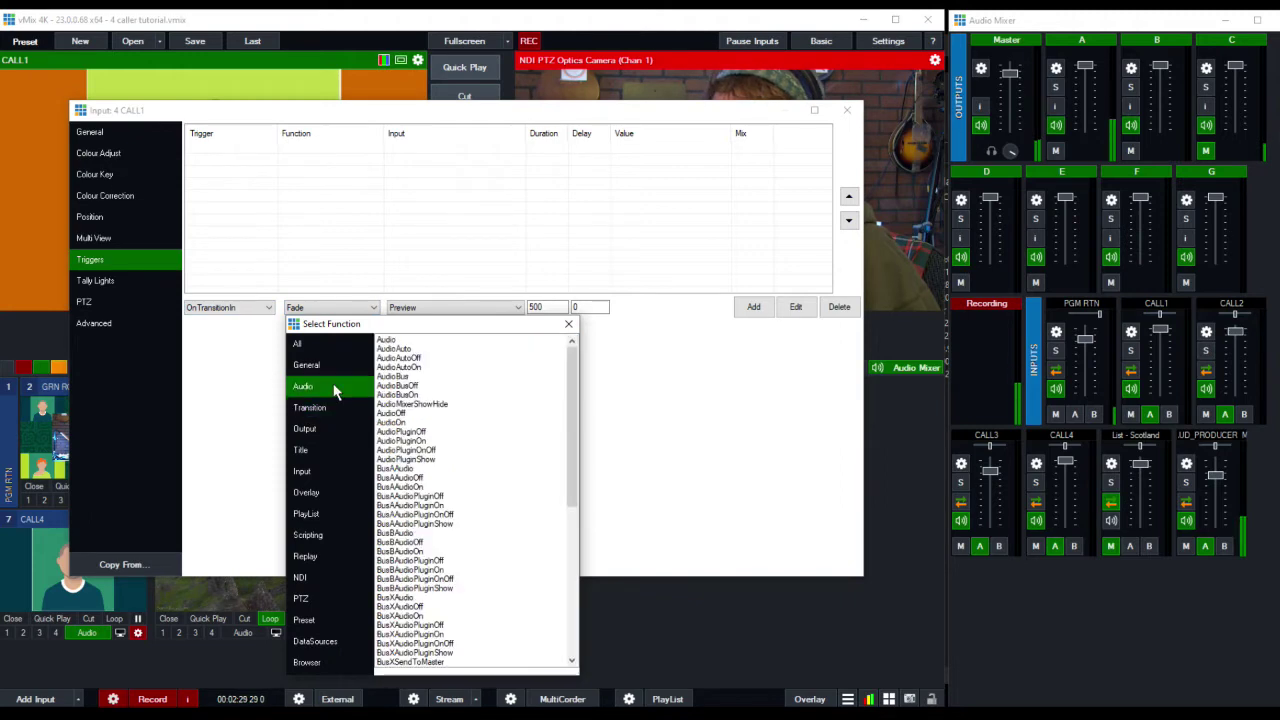
{"action": "double_click", "coordinate": [403, 385]}
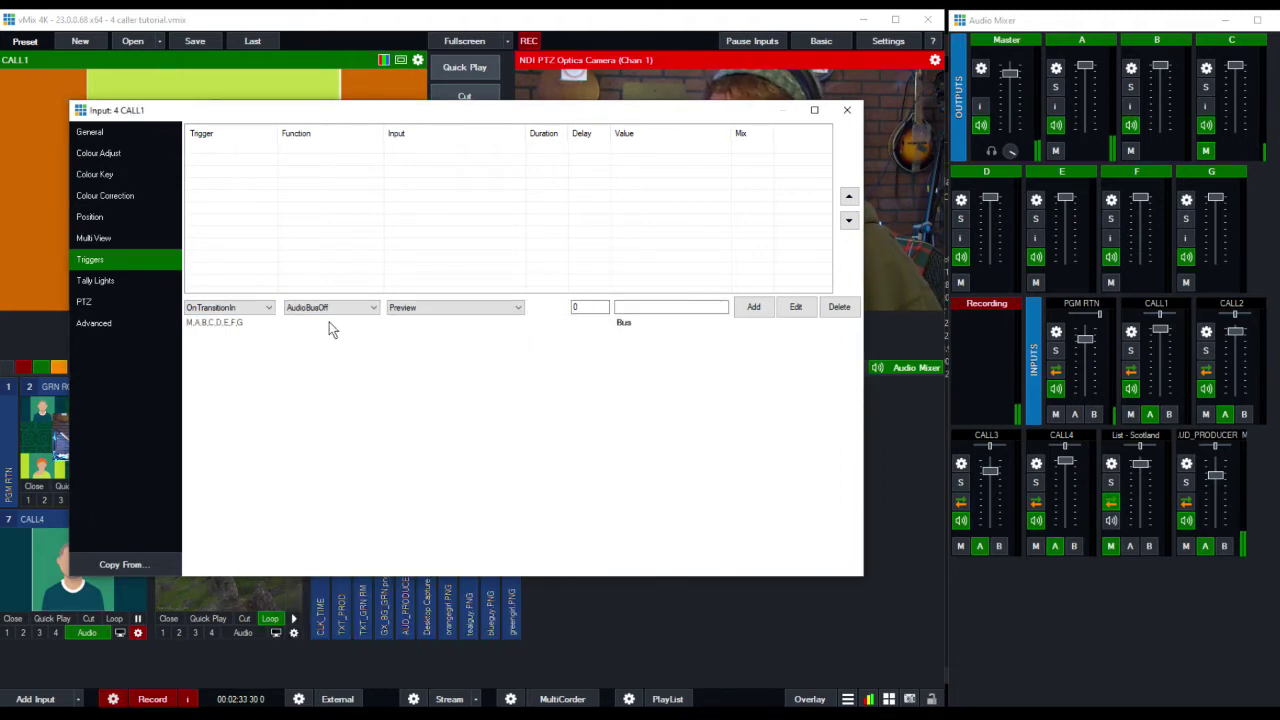
{"action": "left_click", "coordinate": [494, 314]}
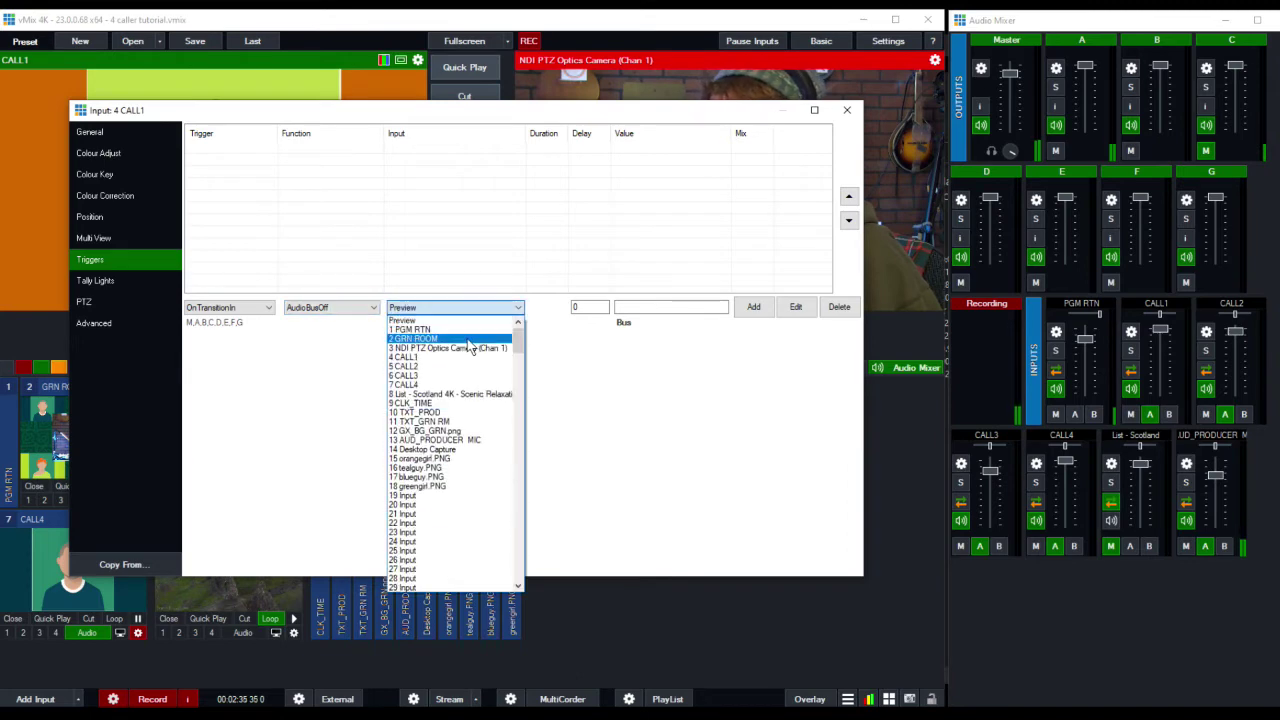
{"action": "left_click", "coordinate": [462, 363]}
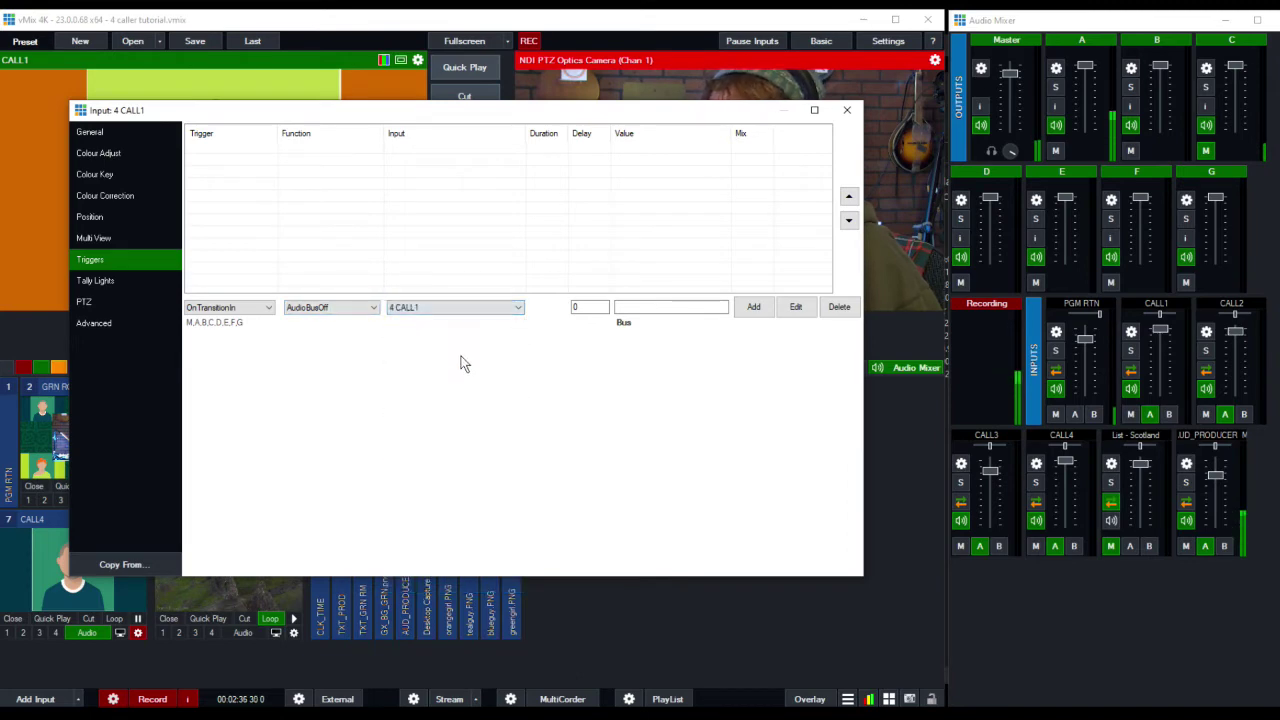
{"action": "left_click", "coordinate": [660, 306]}
{"action": "type", "text": "a"}
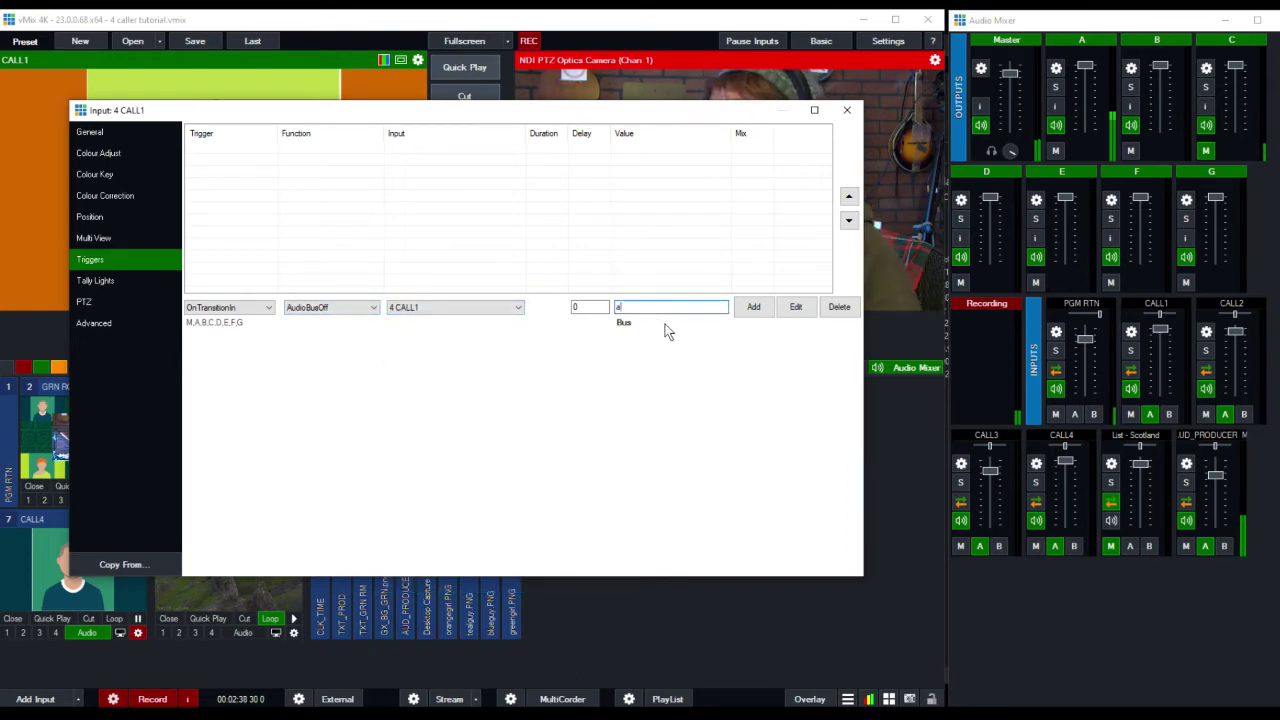
{"action": "left_click", "coordinate": [754, 307]}
{"action": "left_click", "coordinate": [437, 148]}
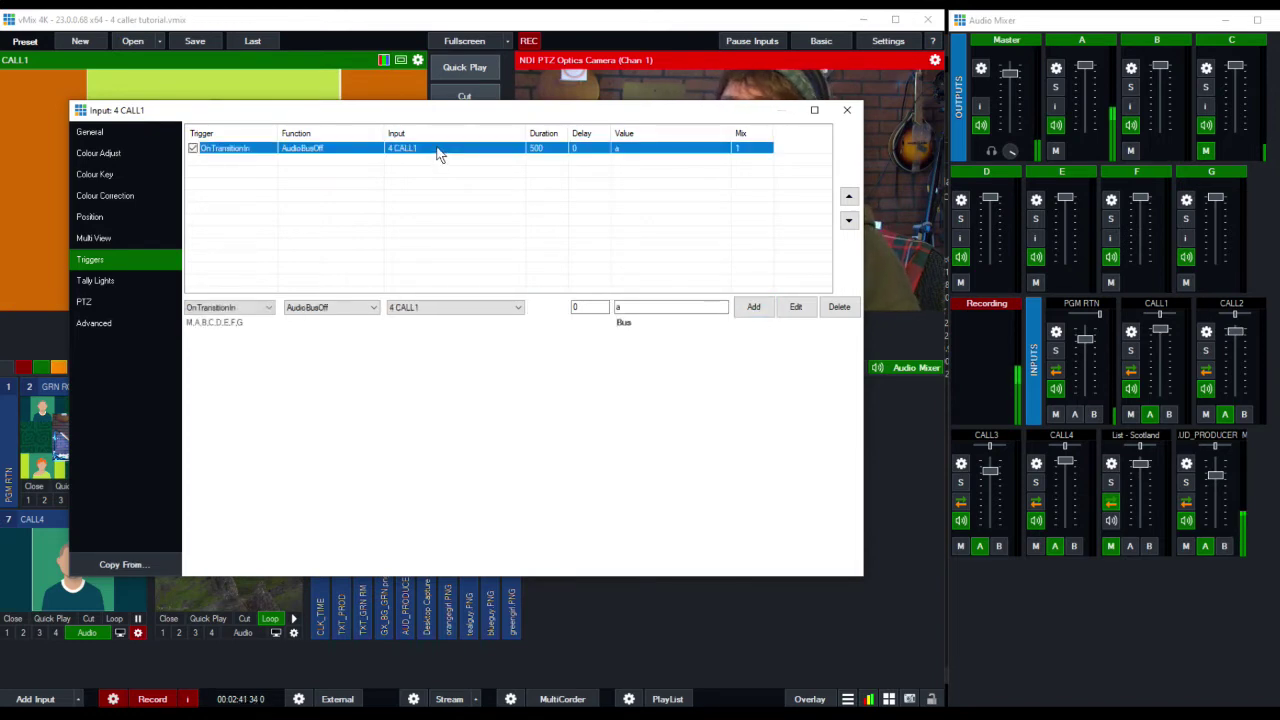
- Add an OnTransitionOut AudioBusOn trigger for bus a on CALL1
{"action": "left_click", "coordinate": [256, 310]}
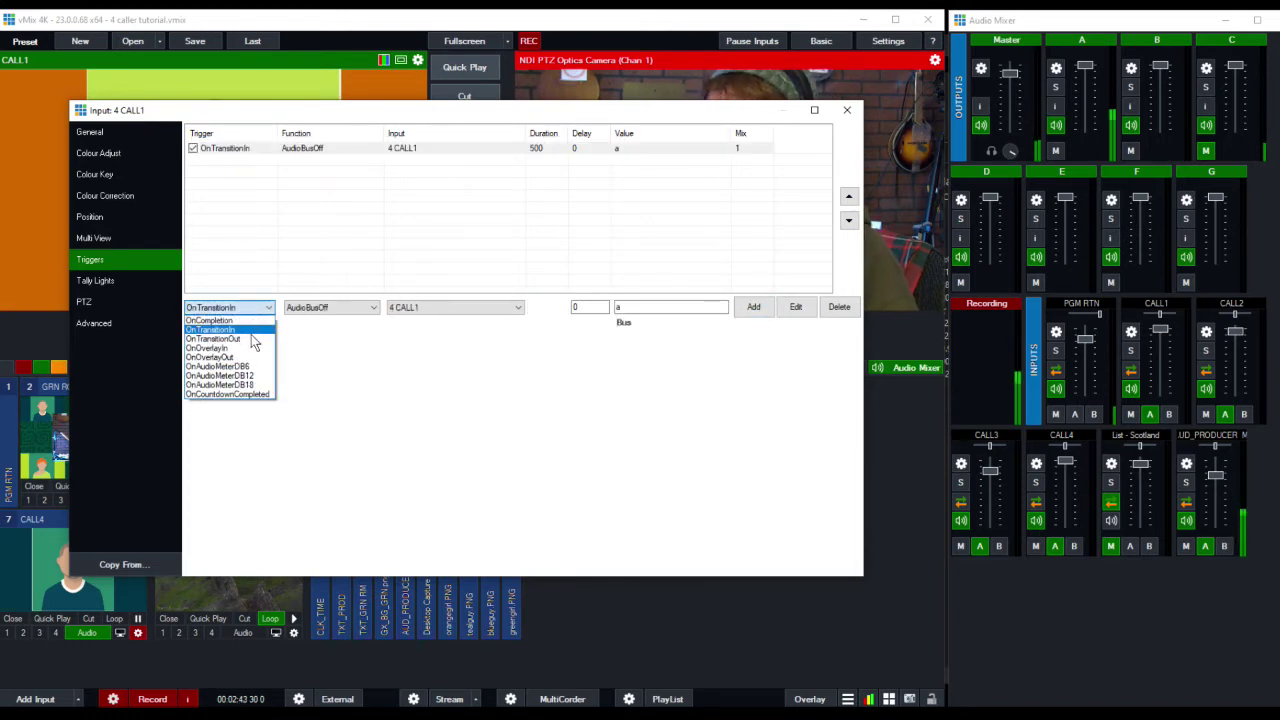
{"action": "left_click", "coordinate": [252, 337]}
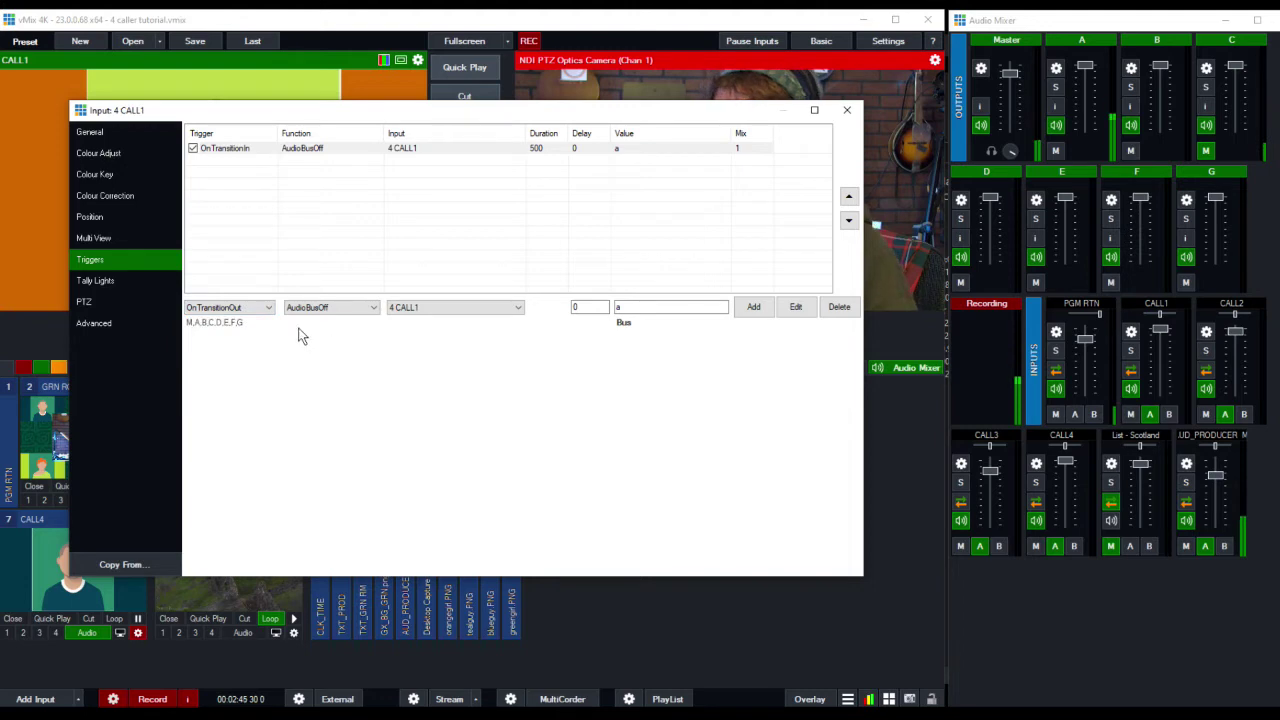
{"action": "left_click", "coordinate": [335, 310]}
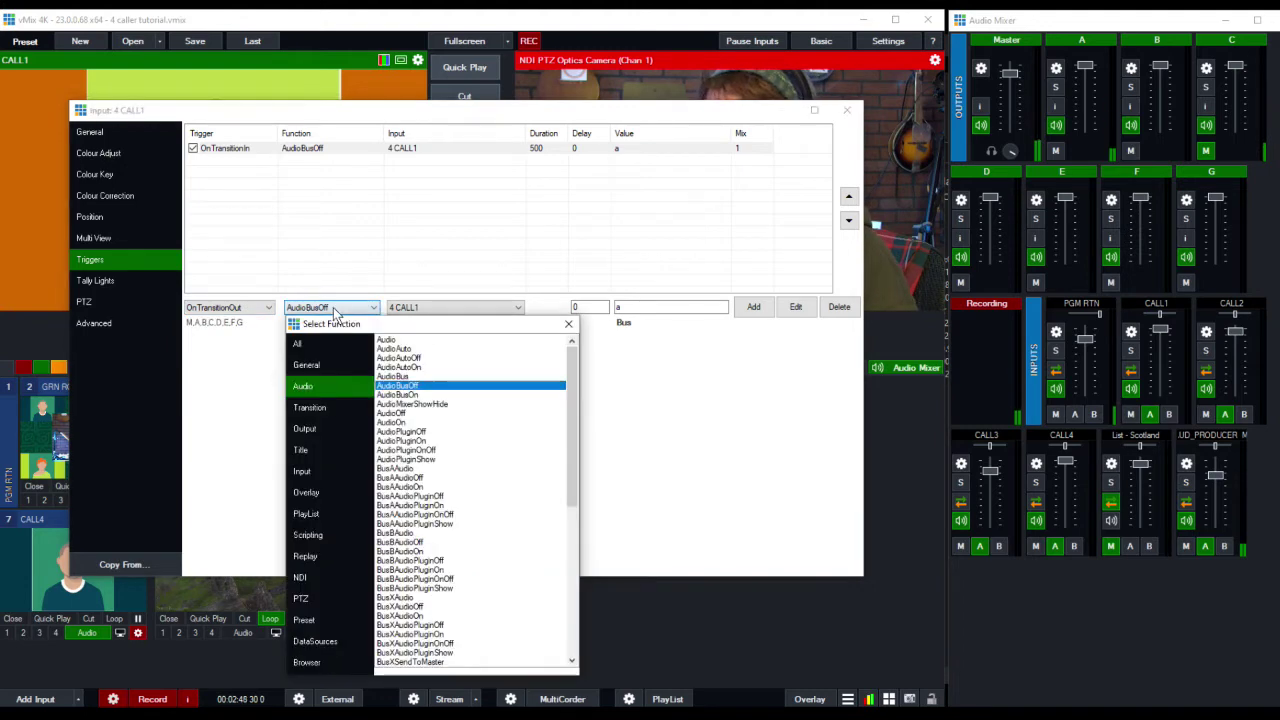
{"action": "left_click", "coordinate": [405, 395]}
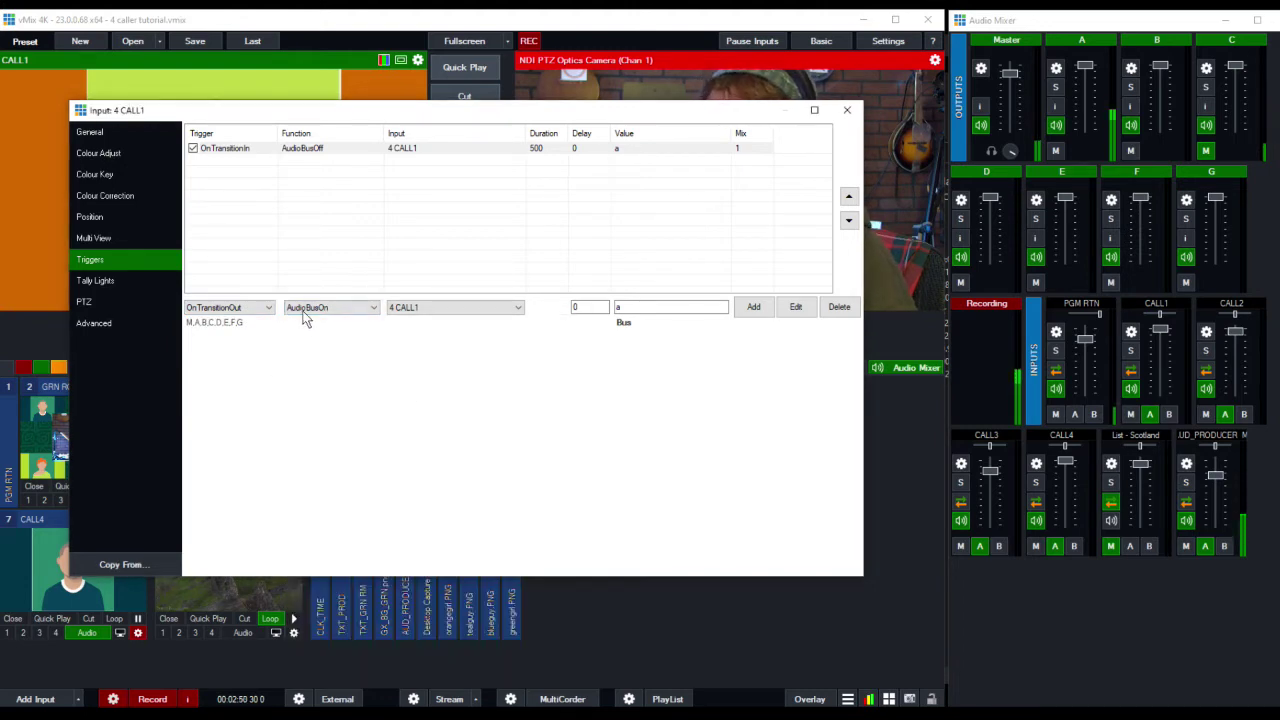
{"action": "left_click", "coordinate": [753, 307]}
- Add an OnTransitionIn AudioBusOn trigger for bus c on CALL1
{"action": "left_click", "coordinate": [302, 162]}
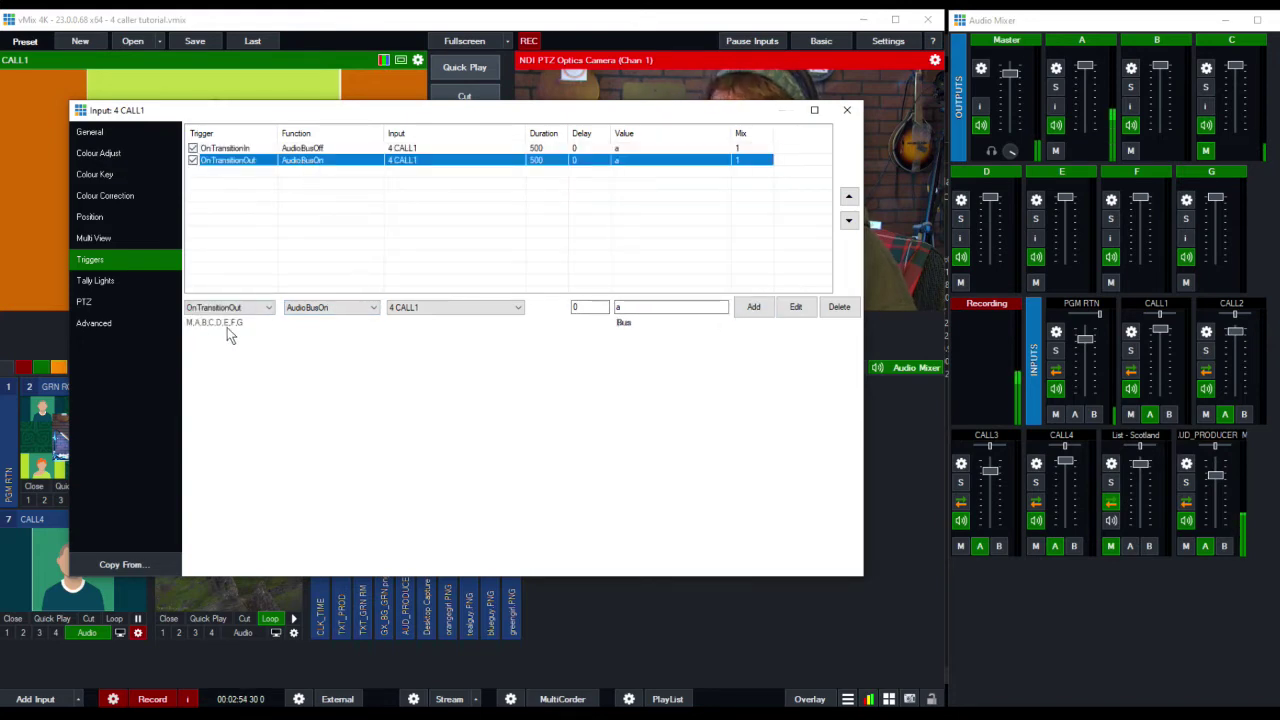
{"action": "left_click", "coordinate": [248, 310]}
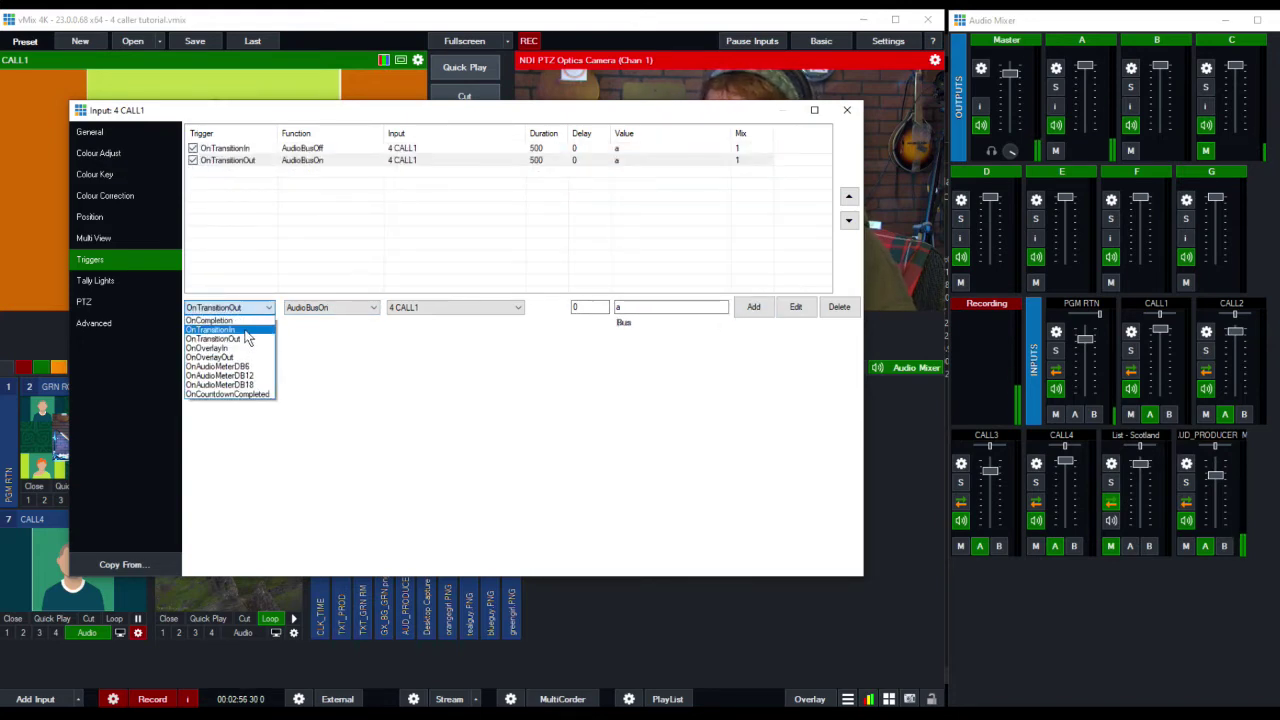
{"action": "left_click", "coordinate": [246, 330]}
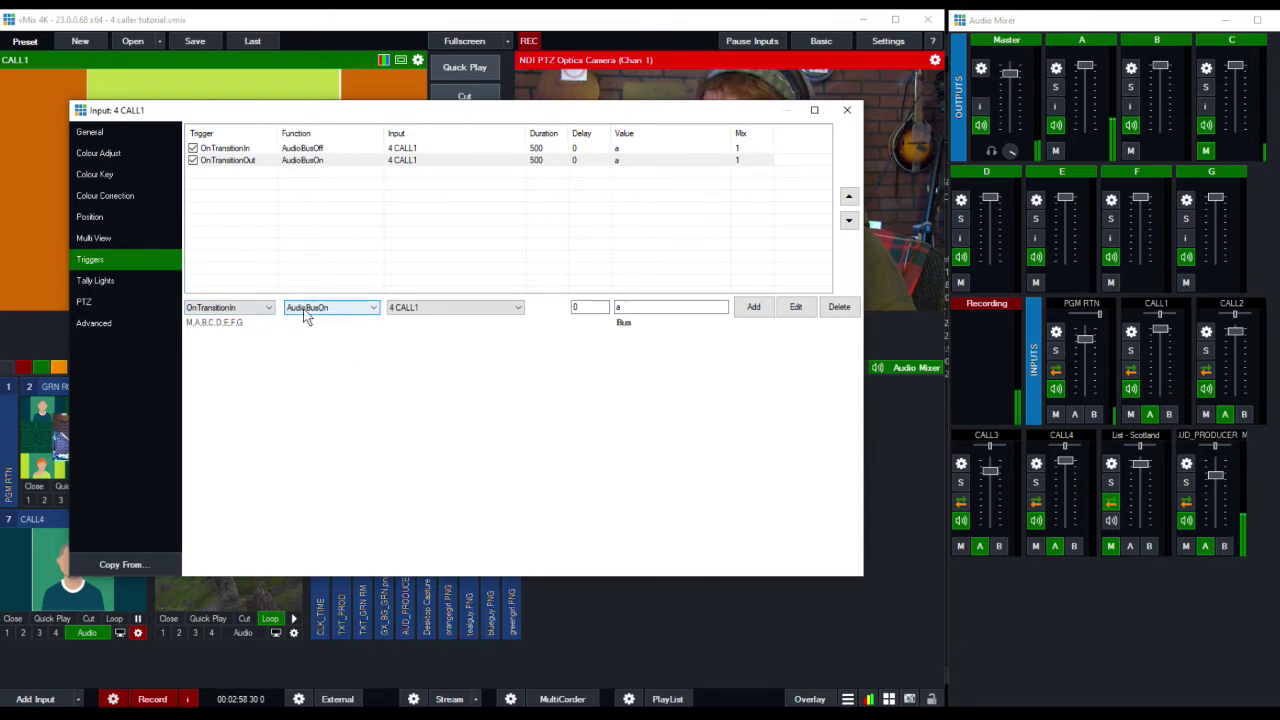
{"action": "left_click", "coordinate": [456, 310]}
{"action": "left_click", "coordinate": [456, 318]}
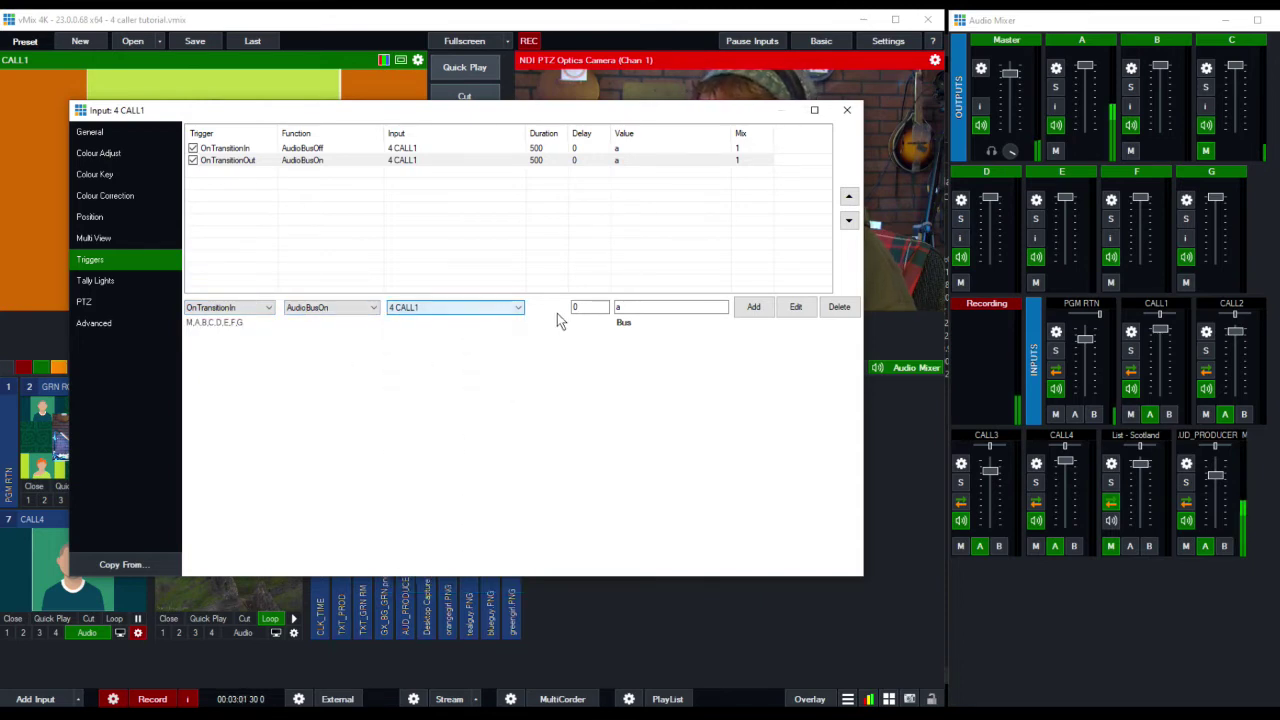
{"action": "double_click", "coordinate": [630, 307]}
{"action": "type", "text": "d"}
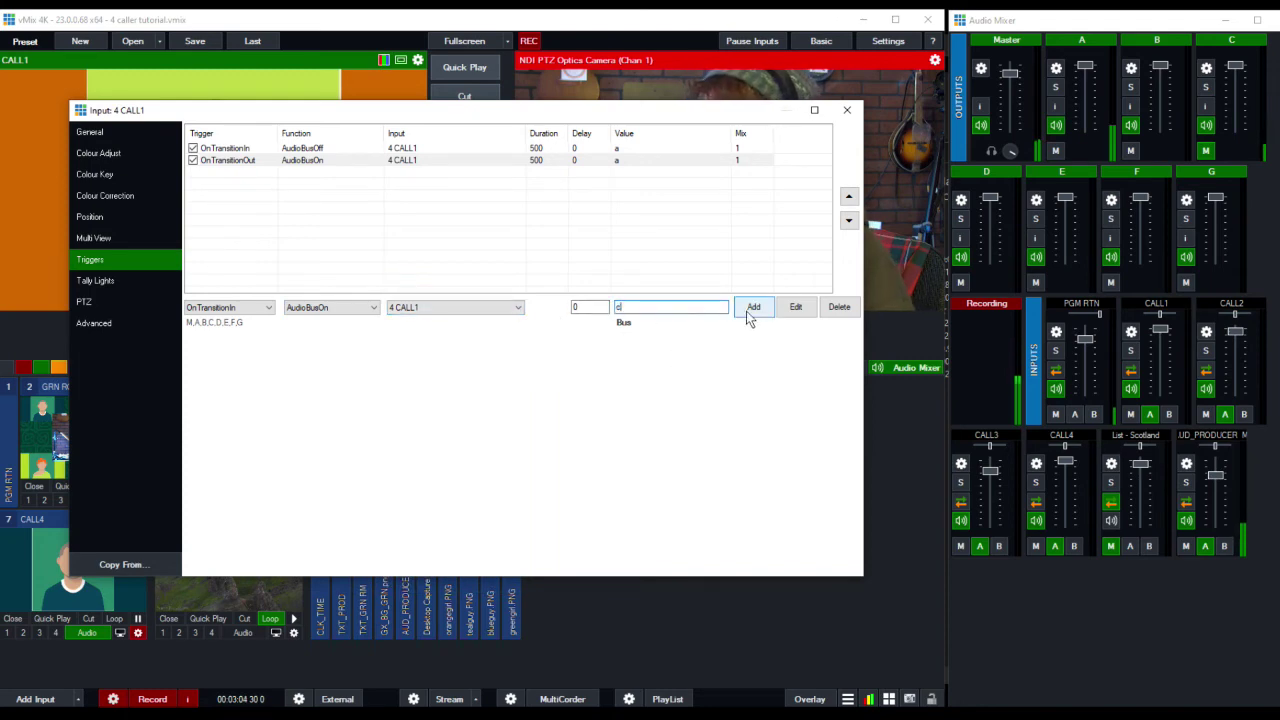
{"action": "left_click", "coordinate": [754, 308]}
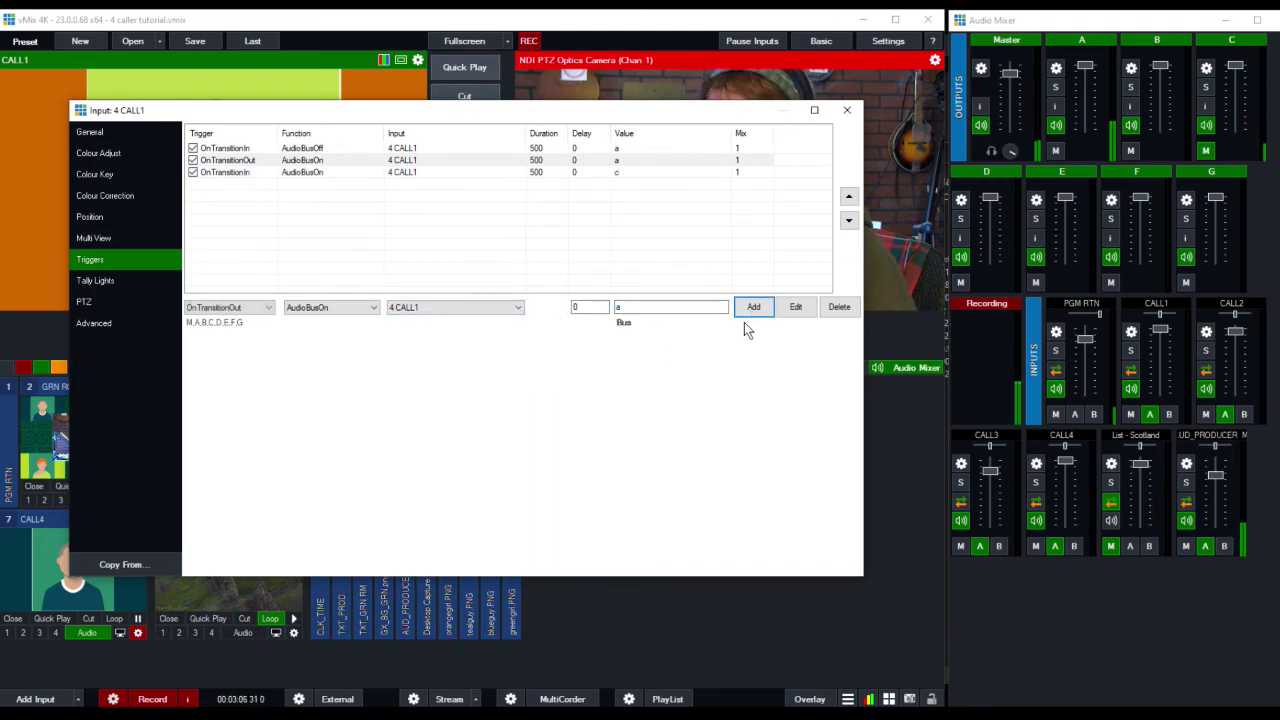
- Add an OnTransitionOut AudioBusOff trigger for bus c on CALL1
{"action": "left_click", "coordinate": [352, 173]}
{"action": "left_click", "coordinate": [250, 310]}
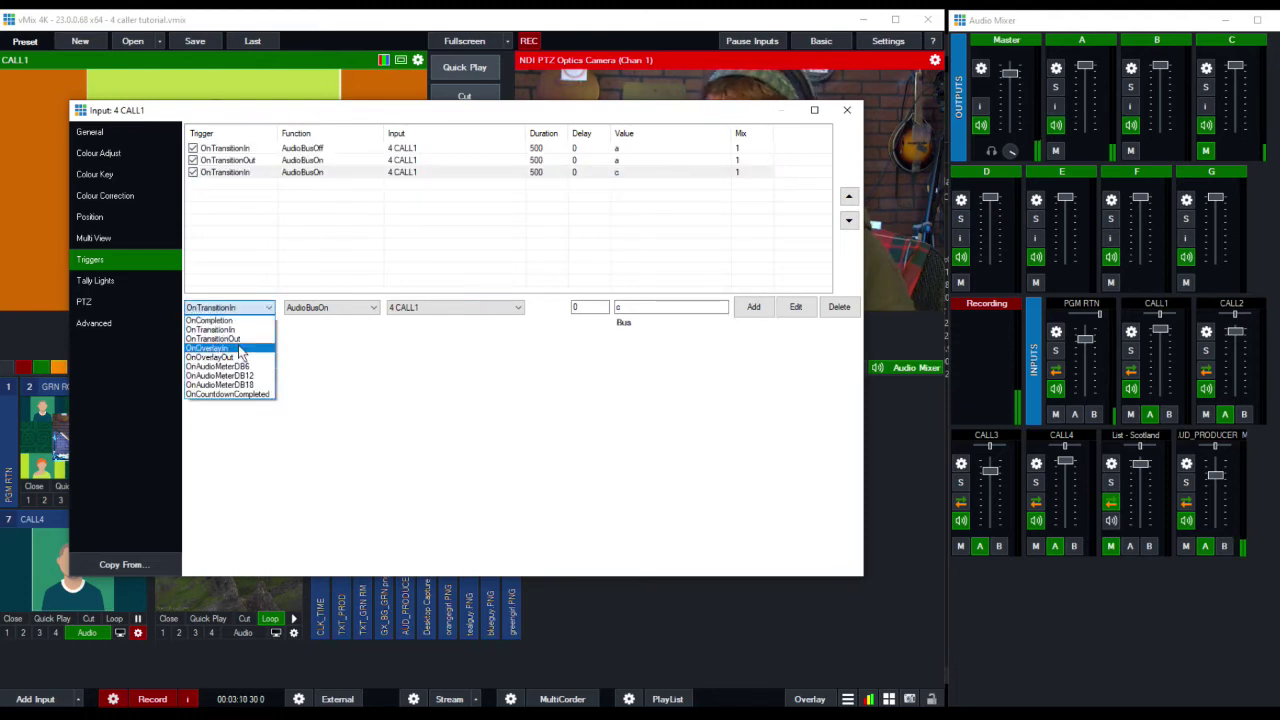
{"action": "left_click", "coordinate": [225, 340]}
{"action": "left_click", "coordinate": [341, 310]}
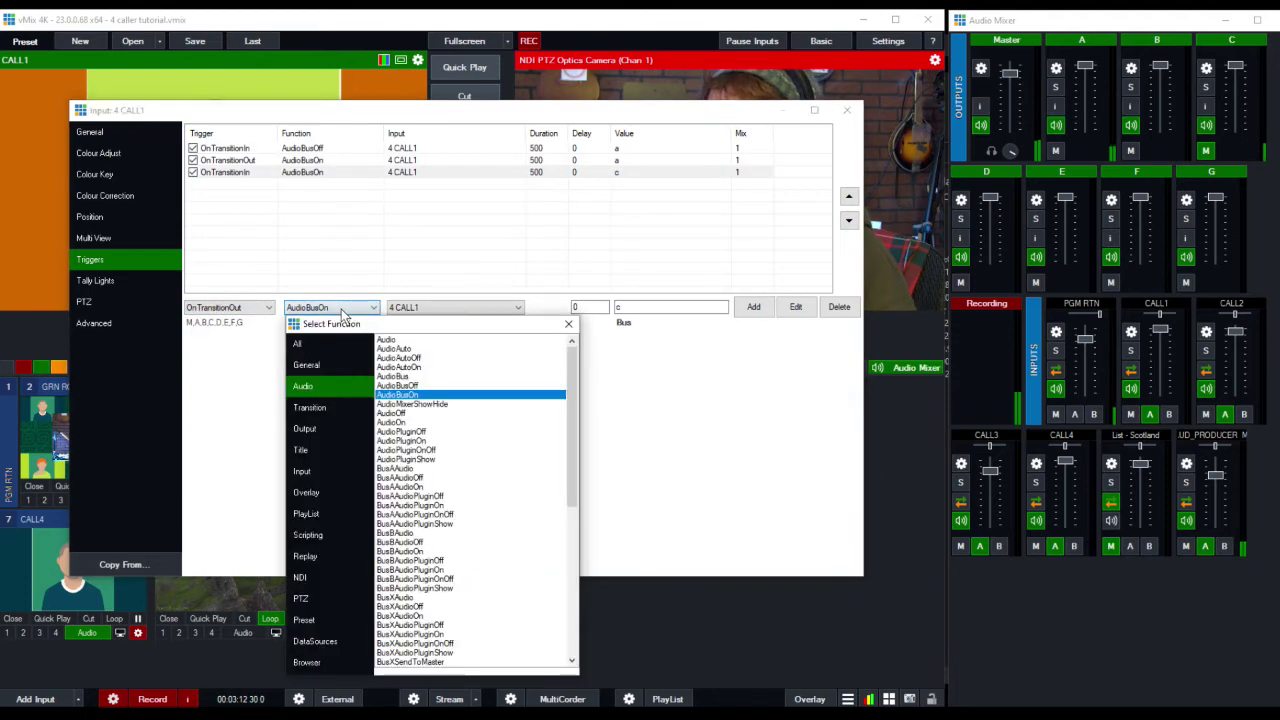
{"action": "left_click", "coordinate": [401, 387]}
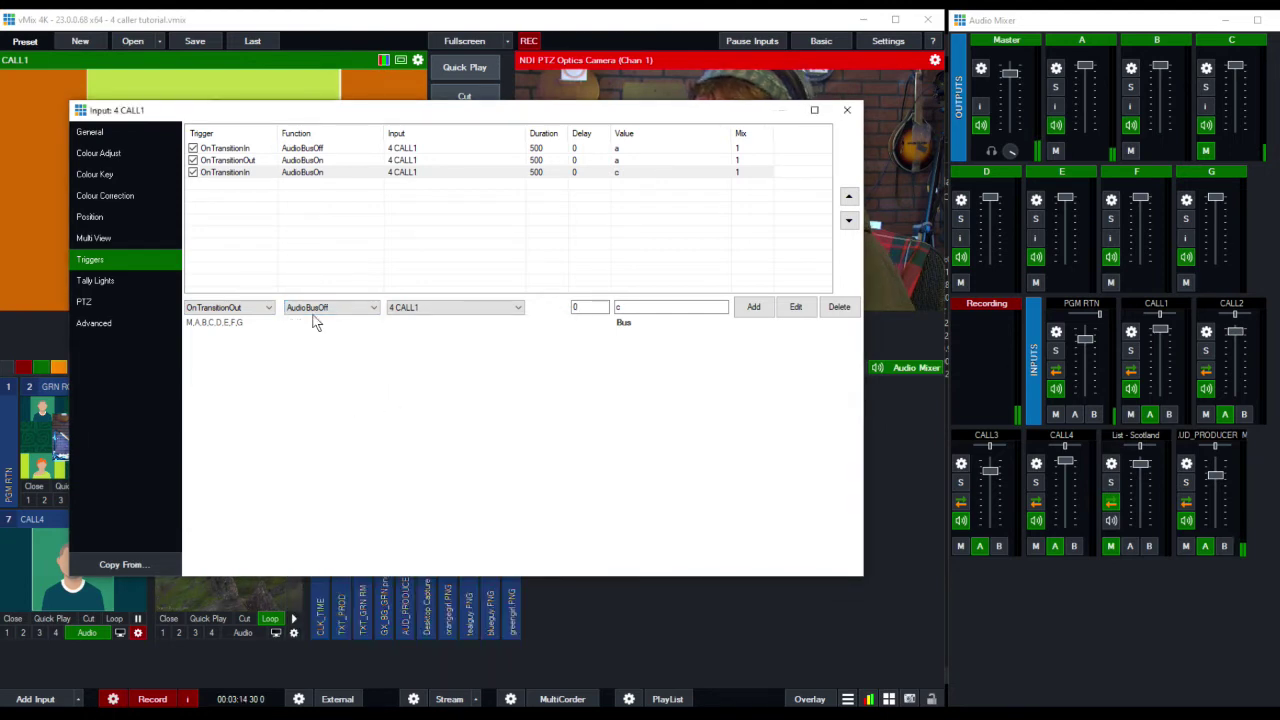
{"action": "left_click", "coordinate": [655, 308]}
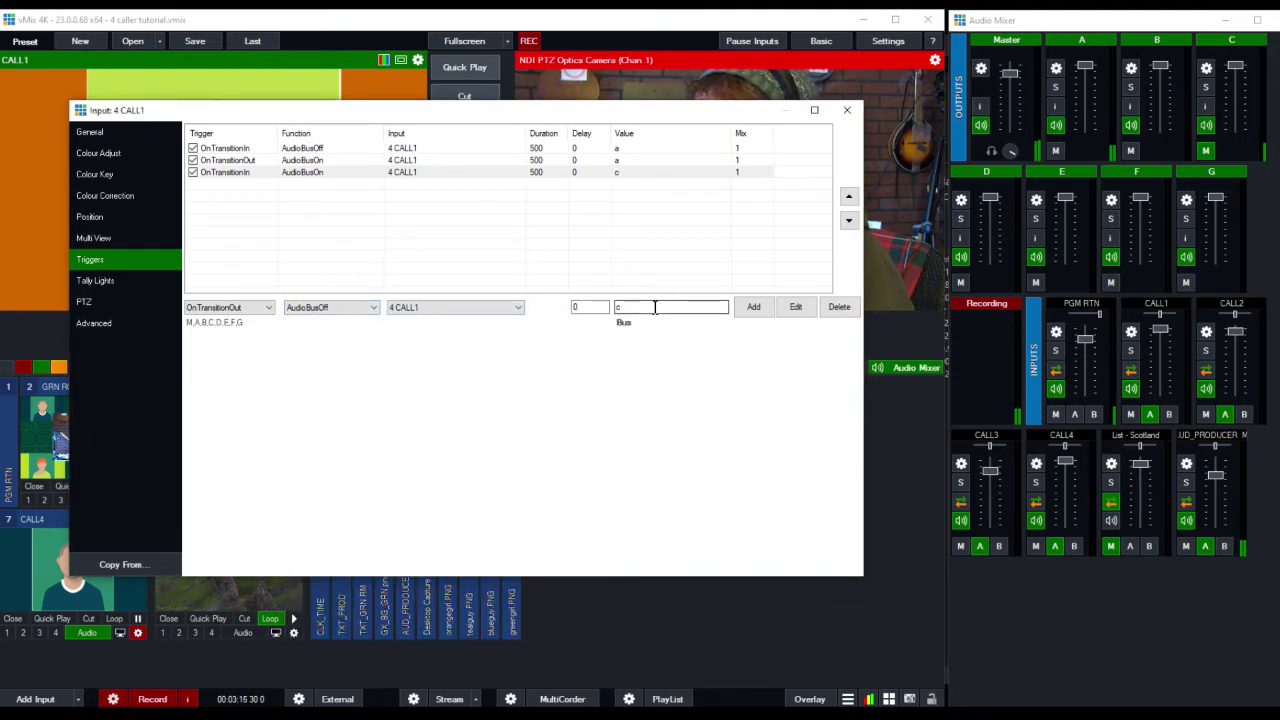
{"action": "left_click", "coordinate": [753, 308]}
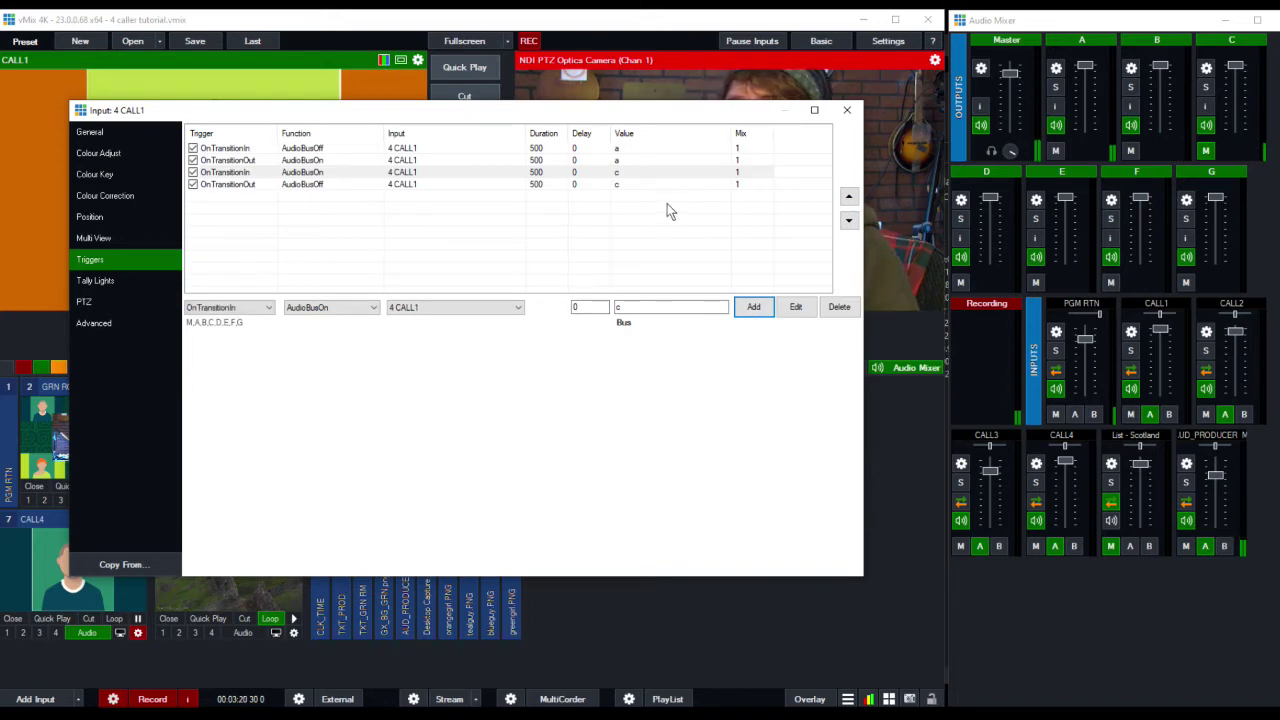
{"action": "right_click", "coordinate": [1150, 415]}
{"action": "left_click", "coordinate": [1150, 416]}
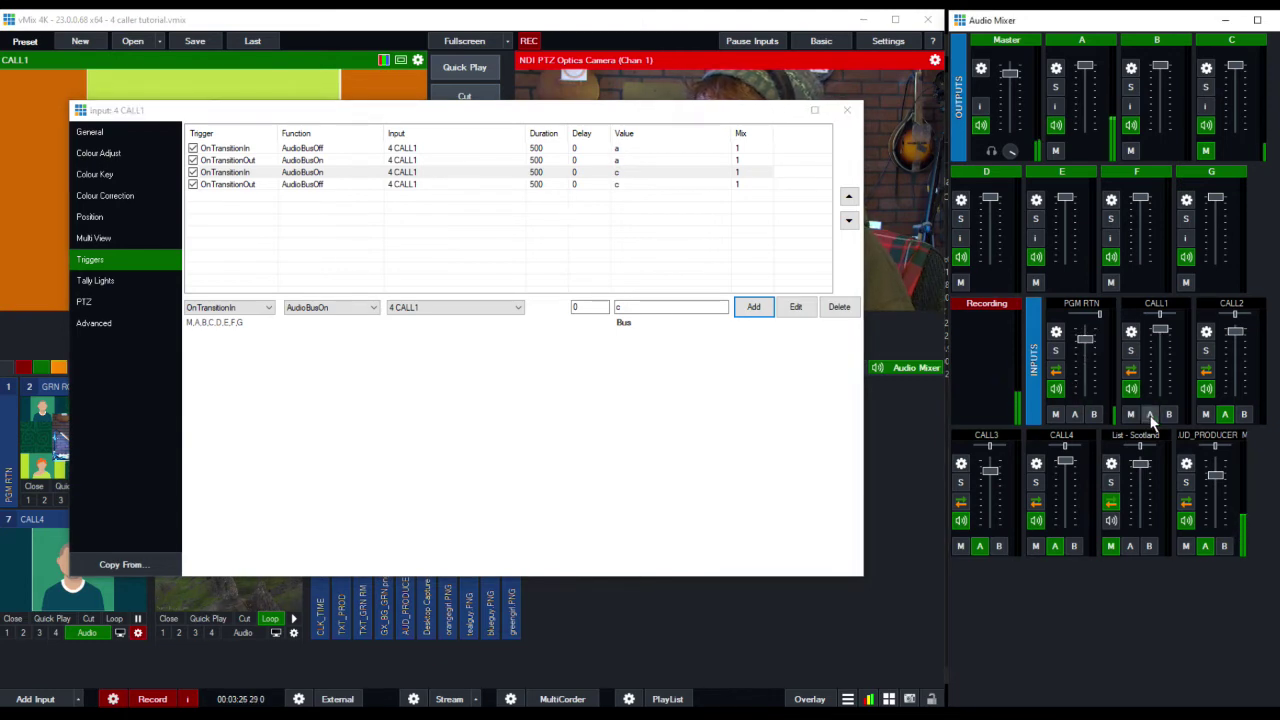
{"action": "right_click", "coordinate": [1150, 417]}
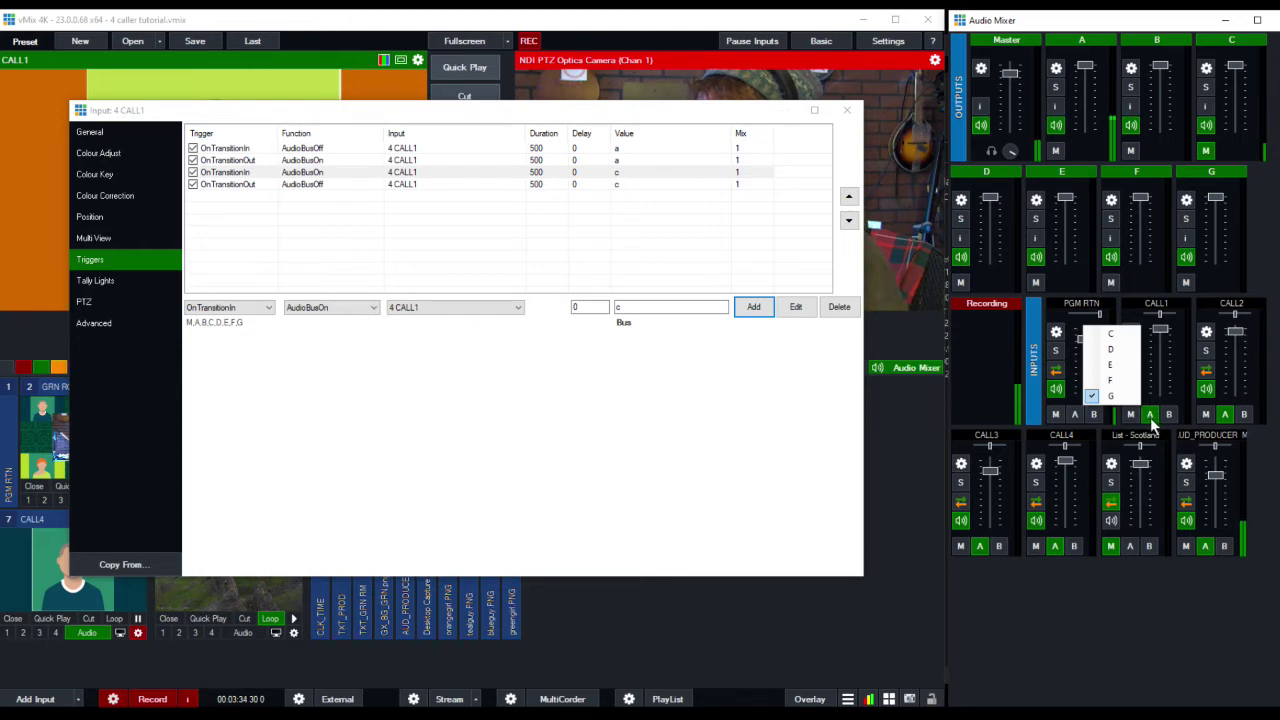
{"action": "left_click", "coordinate": [1165, 426]}
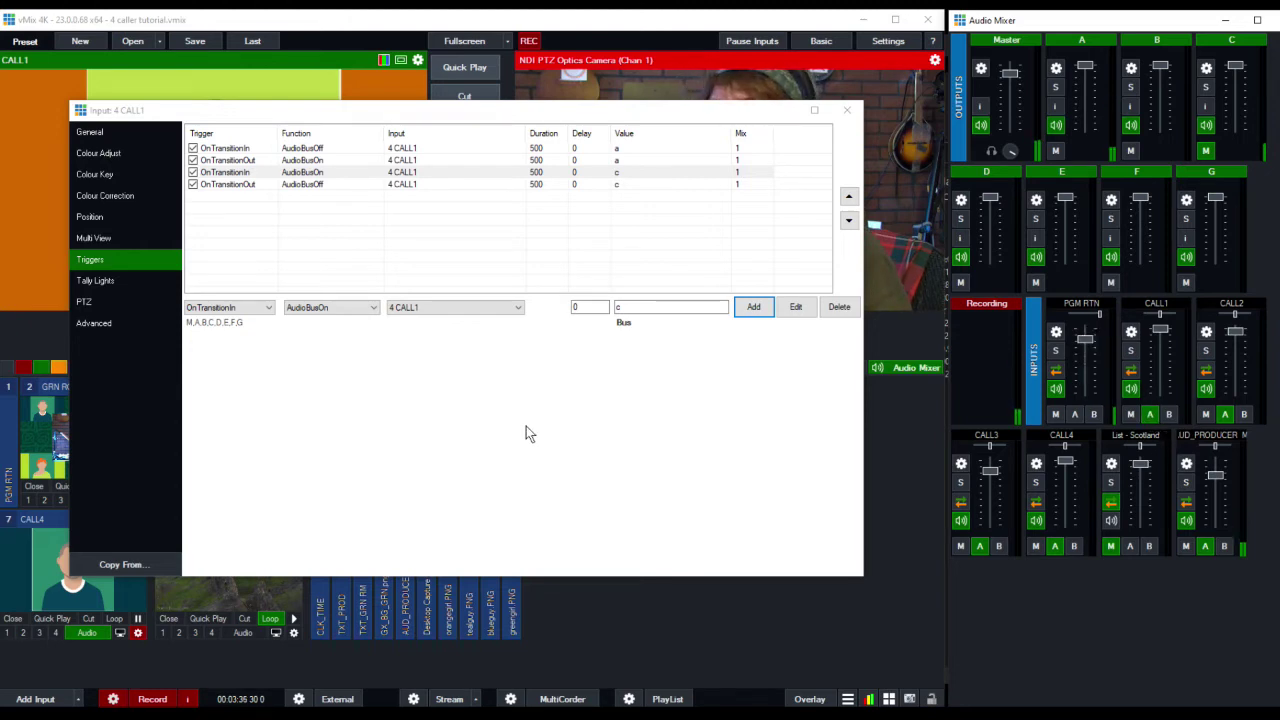
{"action": "left_click", "coordinate": [343, 185]}
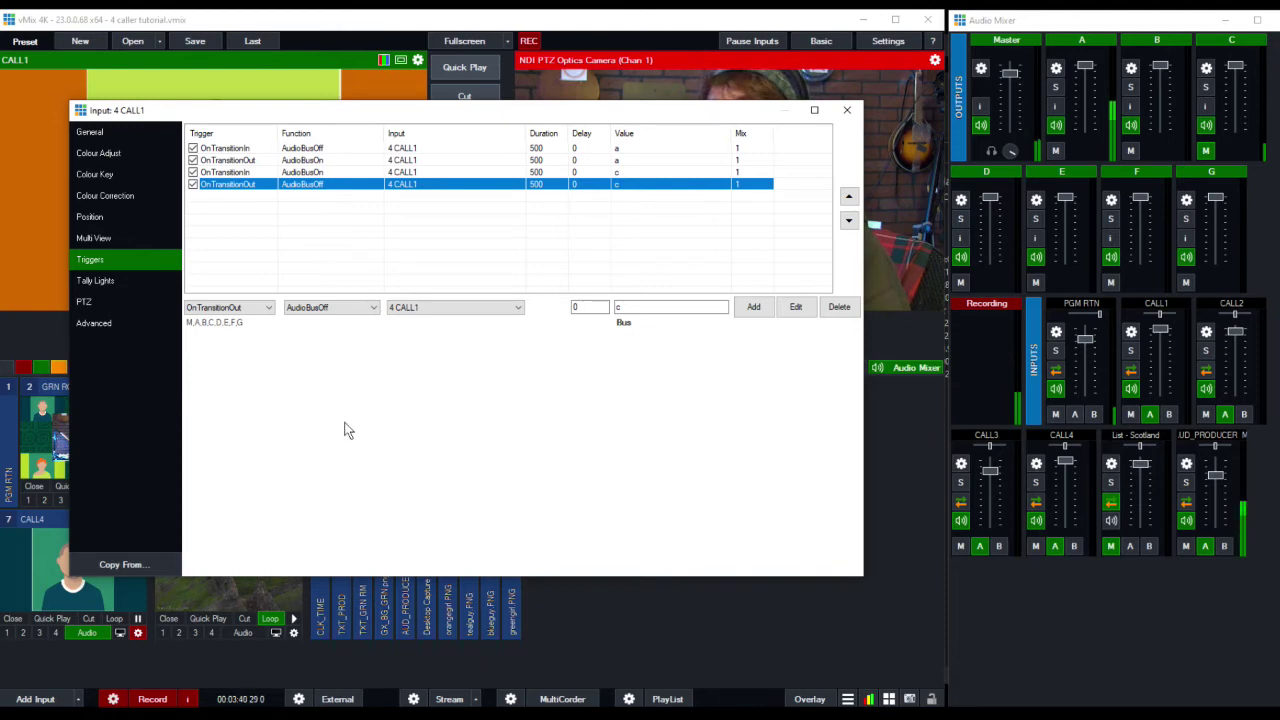
{"action": "left_click", "coordinate": [260, 311]}
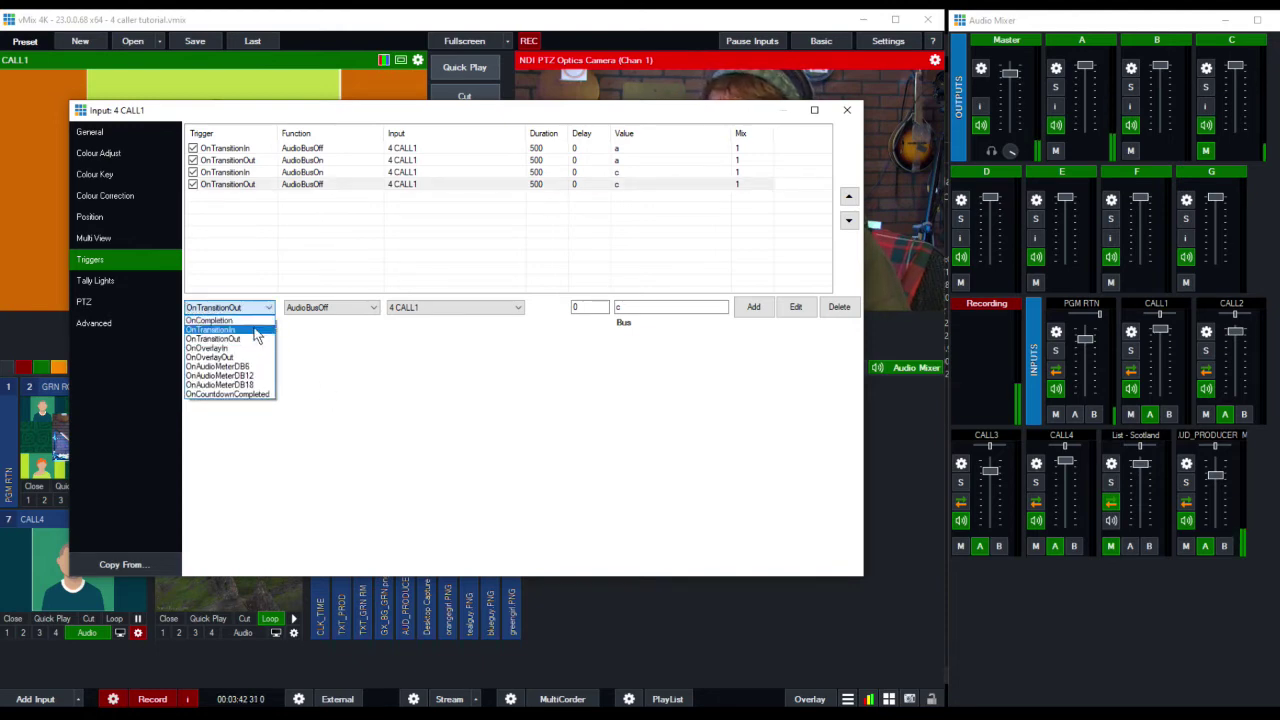
- Add an OnTransitionIn VideoCallAudioSource trigger with value BusC
{"action": "left_click", "coordinate": [254, 331]}
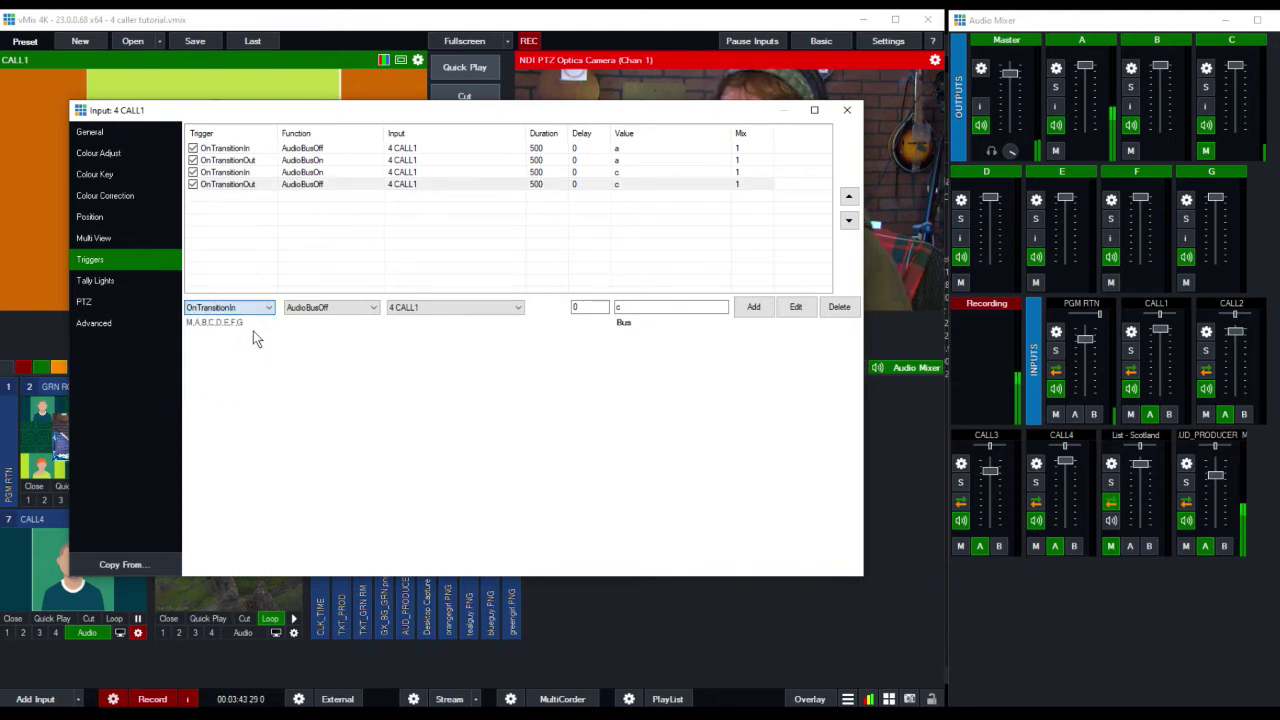
{"action": "left_click", "coordinate": [346, 312]}
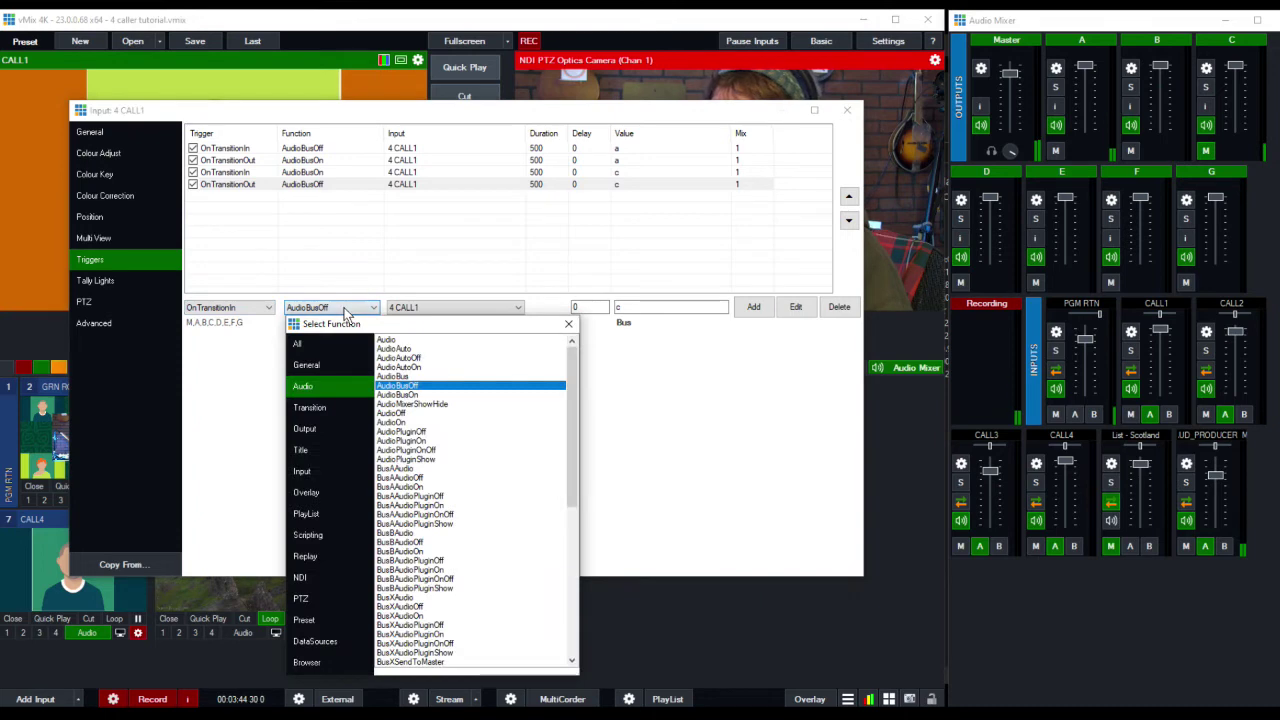
{"action": "left_click", "coordinate": [321, 467]}
{"action": "left_click_drag", "start_coordinate": [571, 392], "coordinate": [576, 618]}
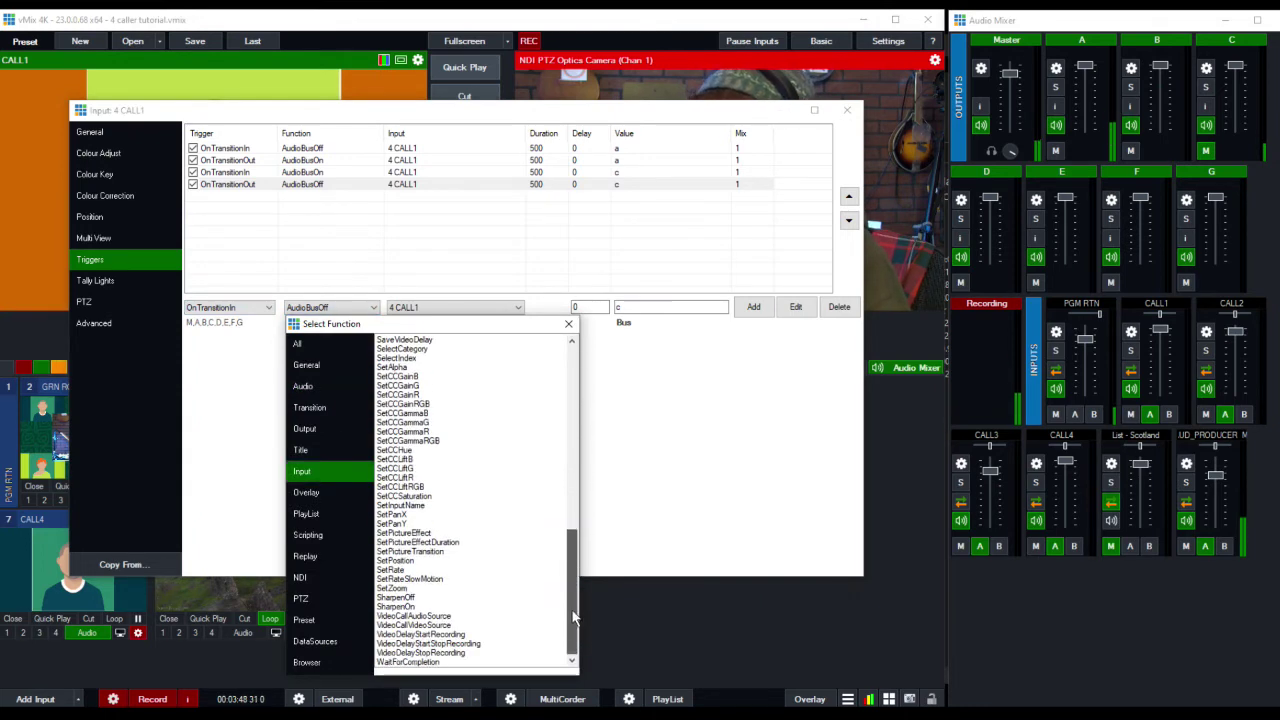
{"action": "double_click", "coordinate": [421, 615]}
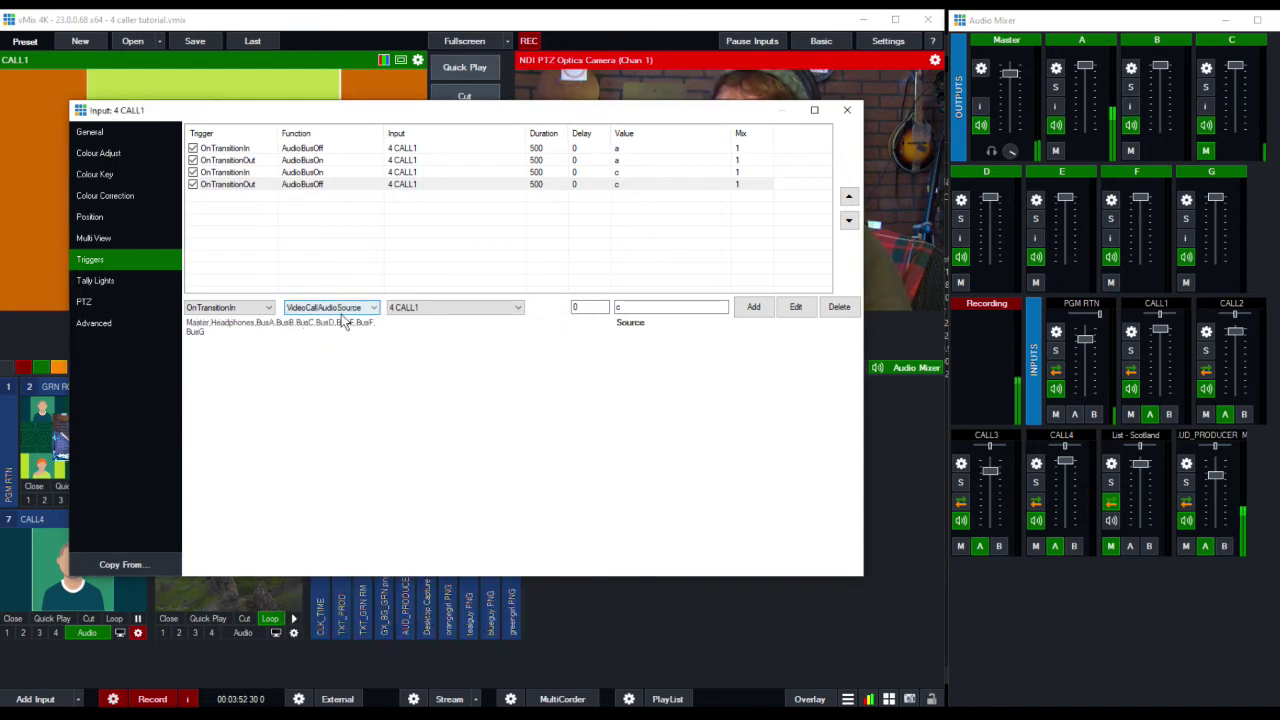
{"action": "left_click", "coordinate": [646, 307]}
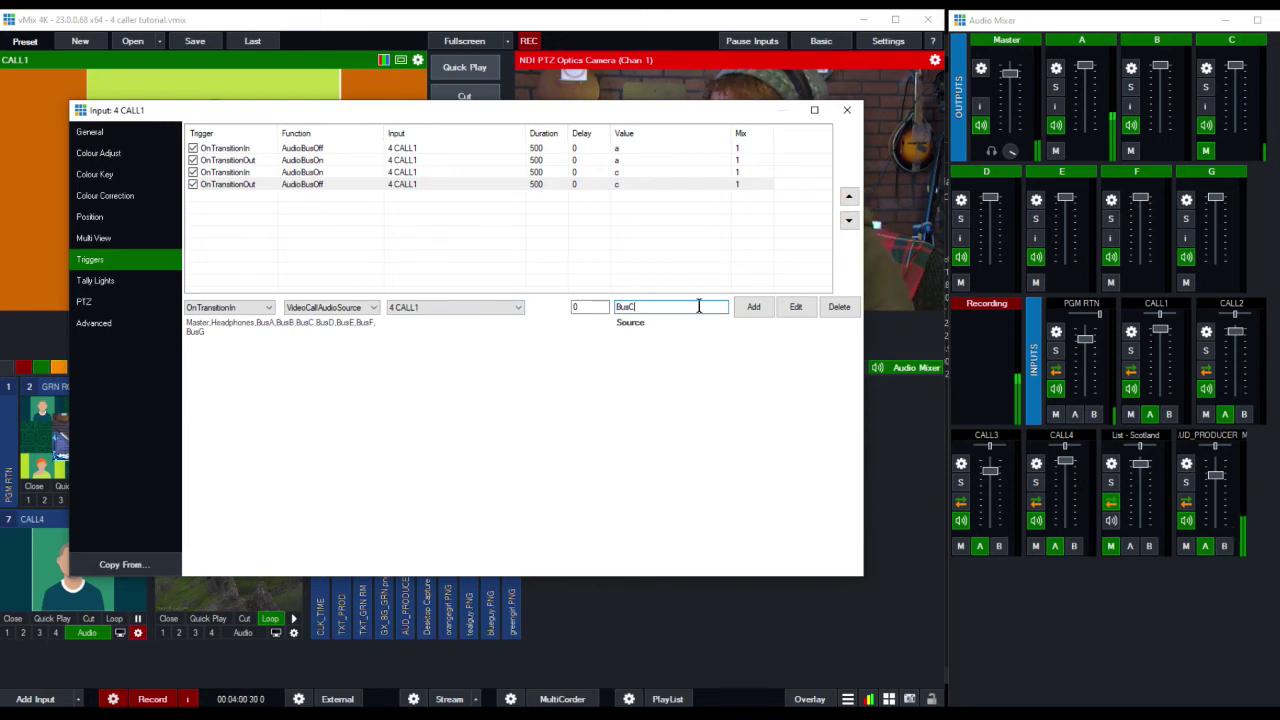
{"action": "left_click", "coordinate": [755, 314]}
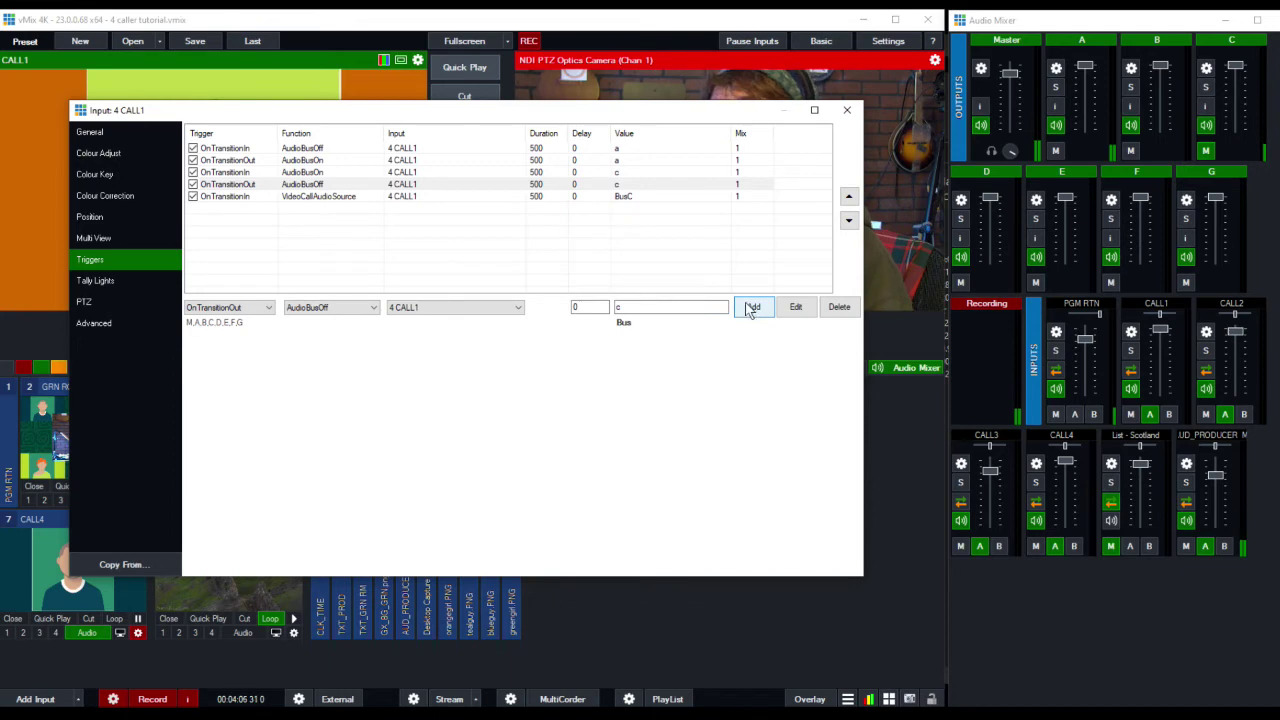
- Add an OnTransitionOut VideoCallAudioSource trigger with value BusA
{"action": "left_click", "coordinate": [234, 199]}
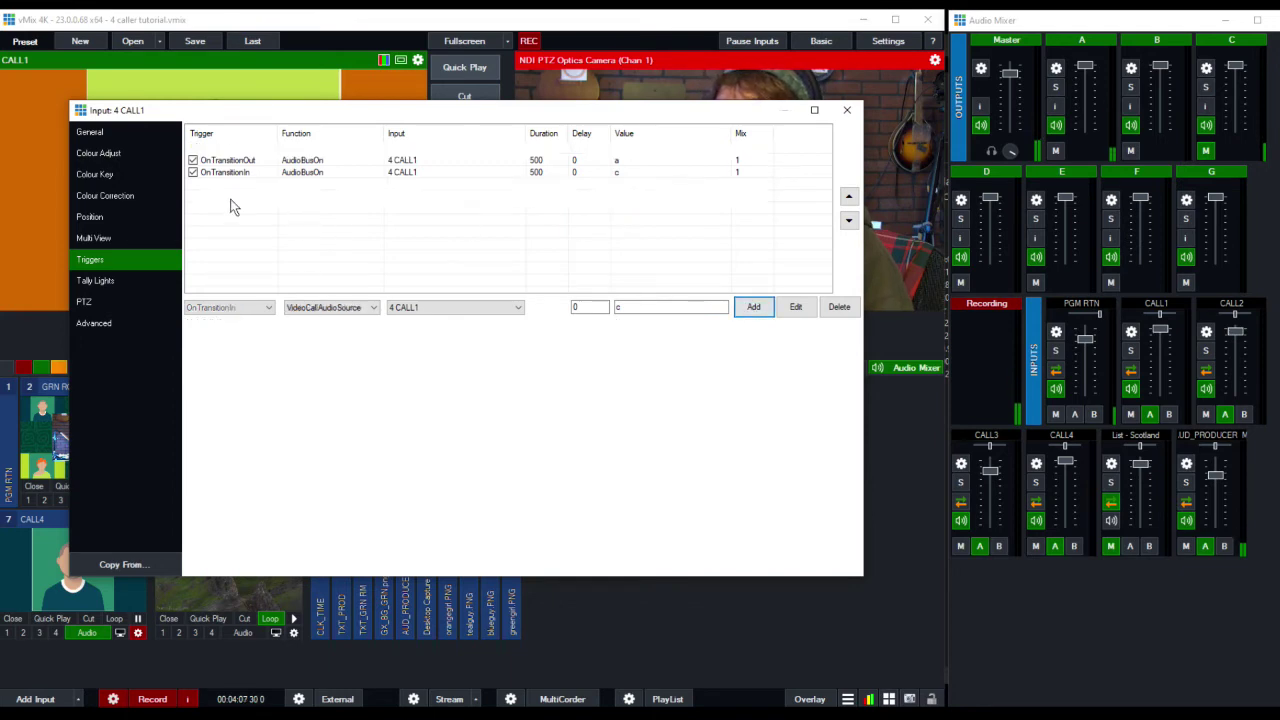
{"action": "left_click", "coordinate": [236, 308]}
{"action": "scroll", "coordinate": [232, 335], "scroll_direction": "up", "scroll_amount": 3}
{"action": "left_click", "coordinate": [232, 328]}
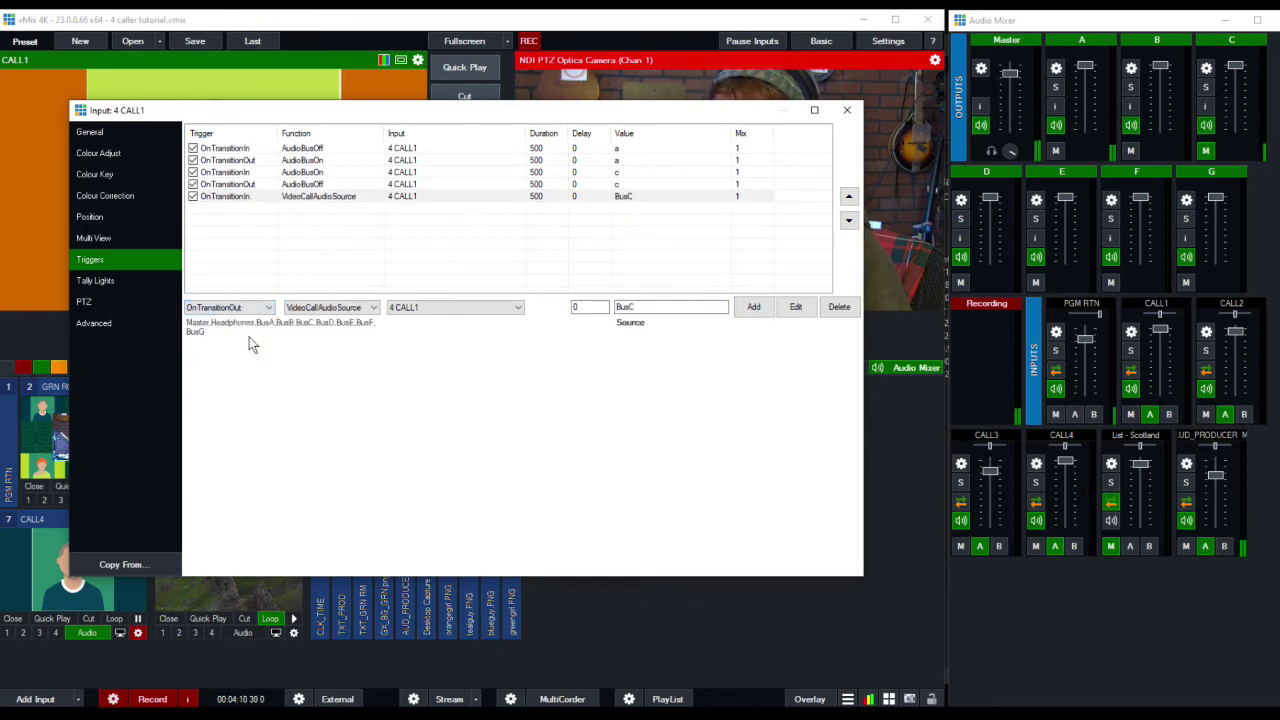
{"action": "left_click", "coordinate": [646, 308]}
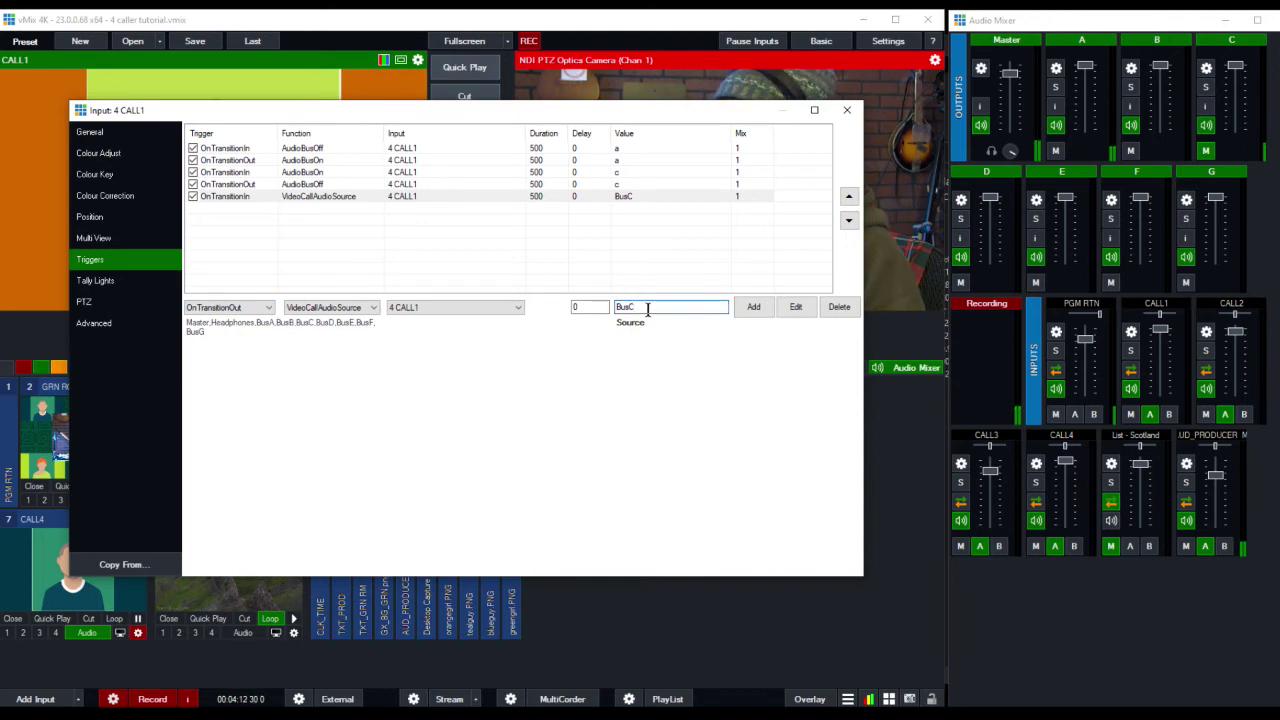
{"action": "key", "text": "BackSpace"}
{"action": "type", "text": "A"}
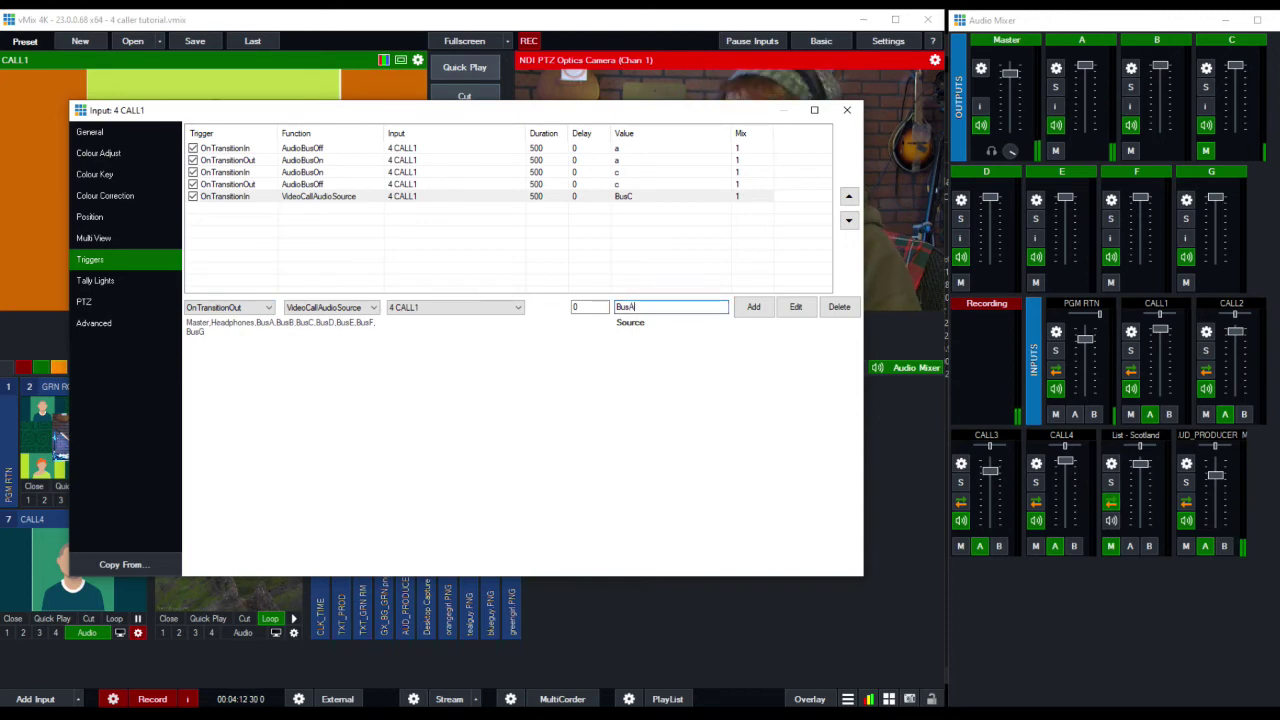
{"action": "left_click", "coordinate": [754, 309]}
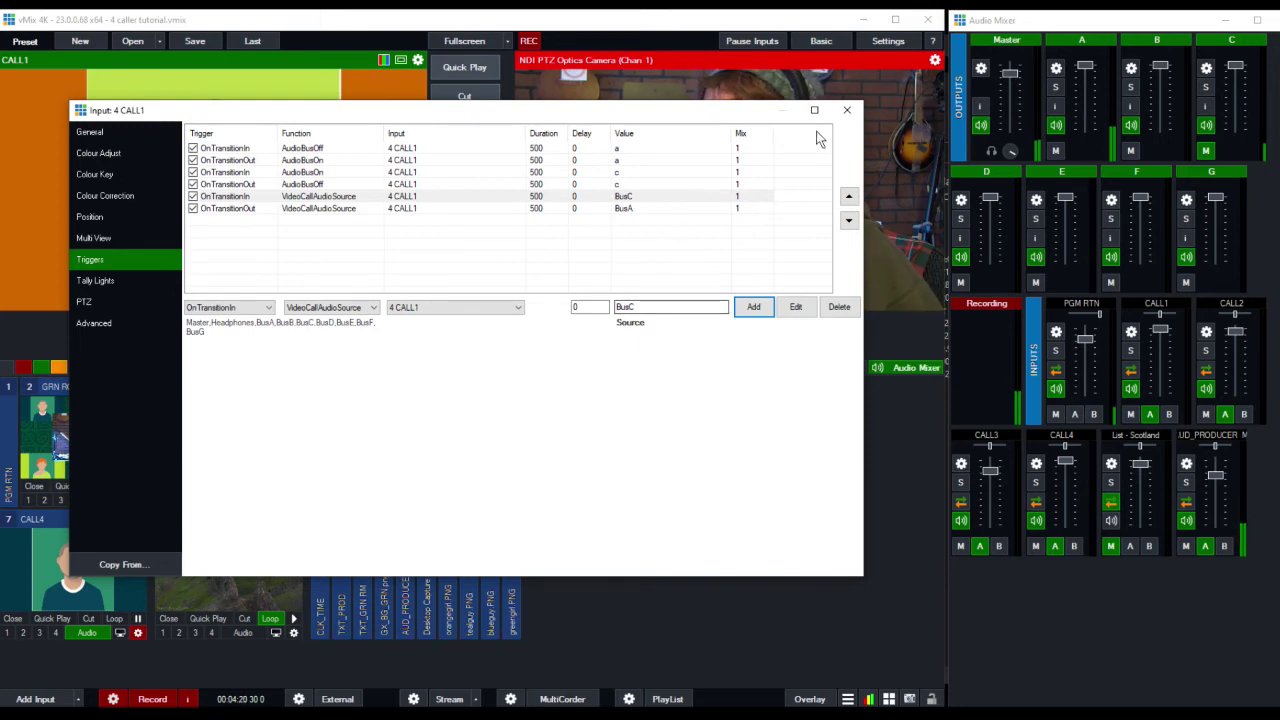
- Close CALL1's input settings, fade CALL1 to Program, and check its buses
{"action": "left_click", "coordinate": [847, 112]}
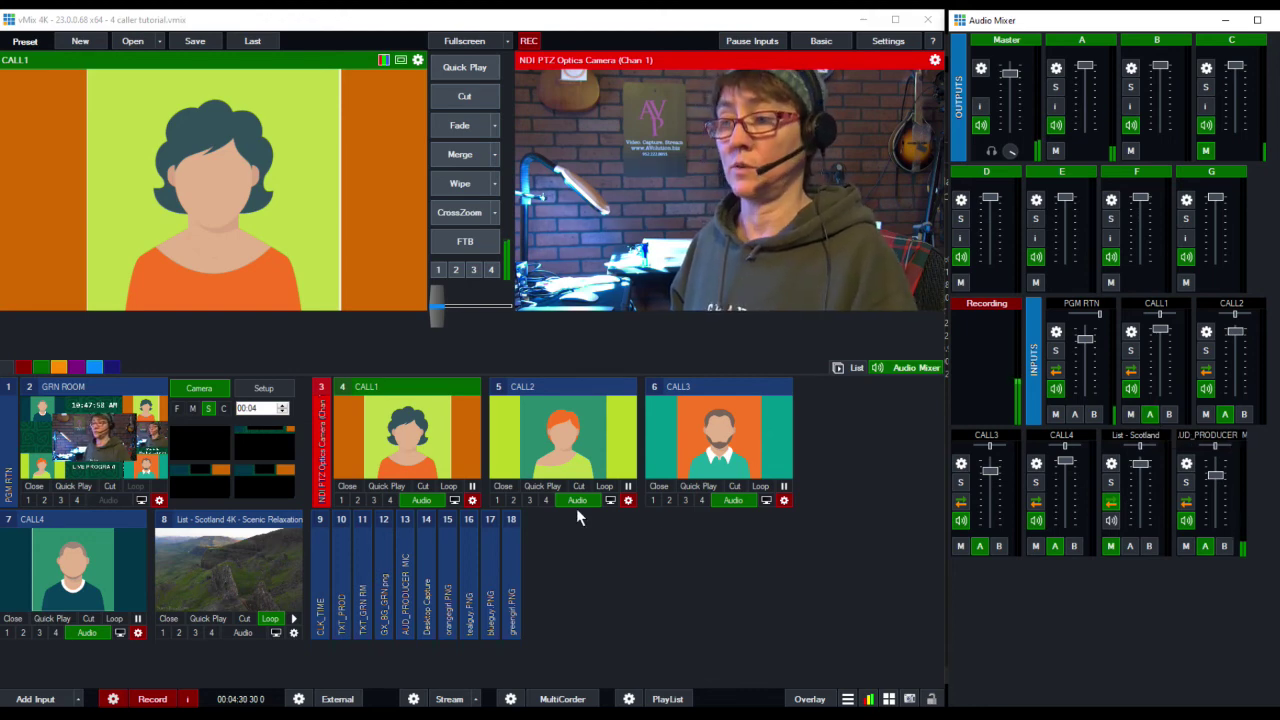
{"action": "key", "text": "space"}
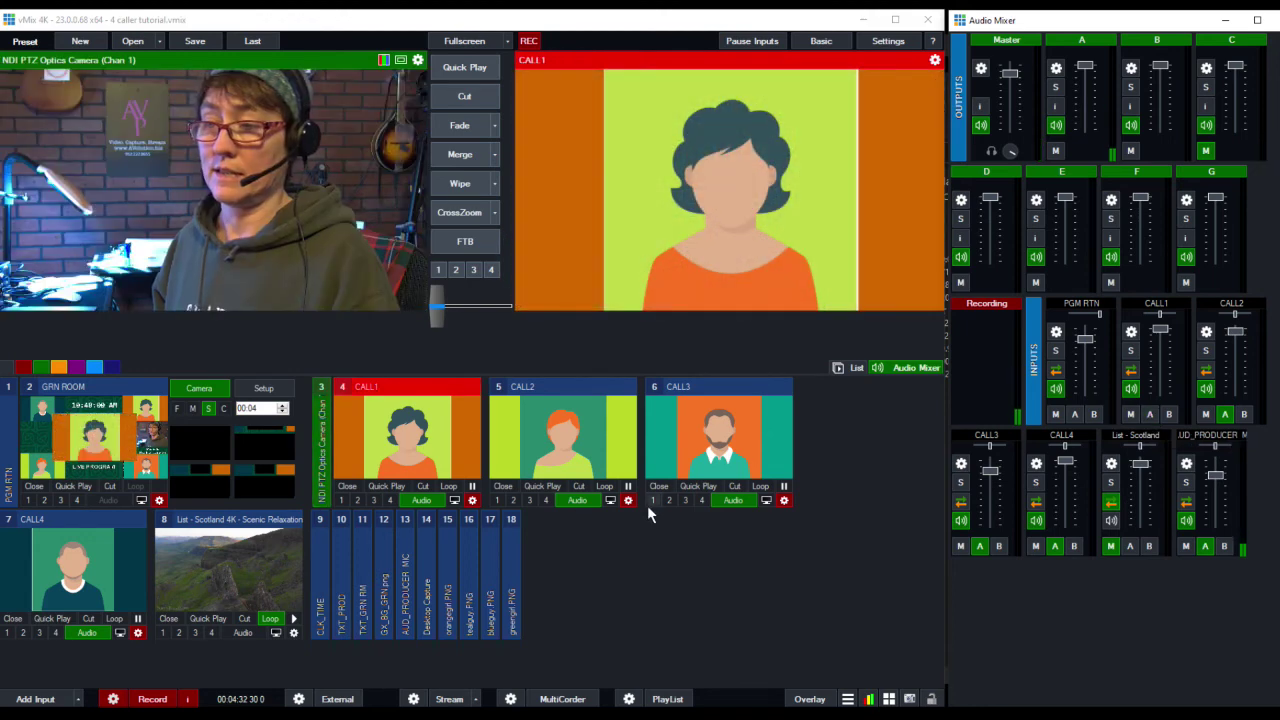
{"action": "right_click", "coordinate": [1149, 414]}
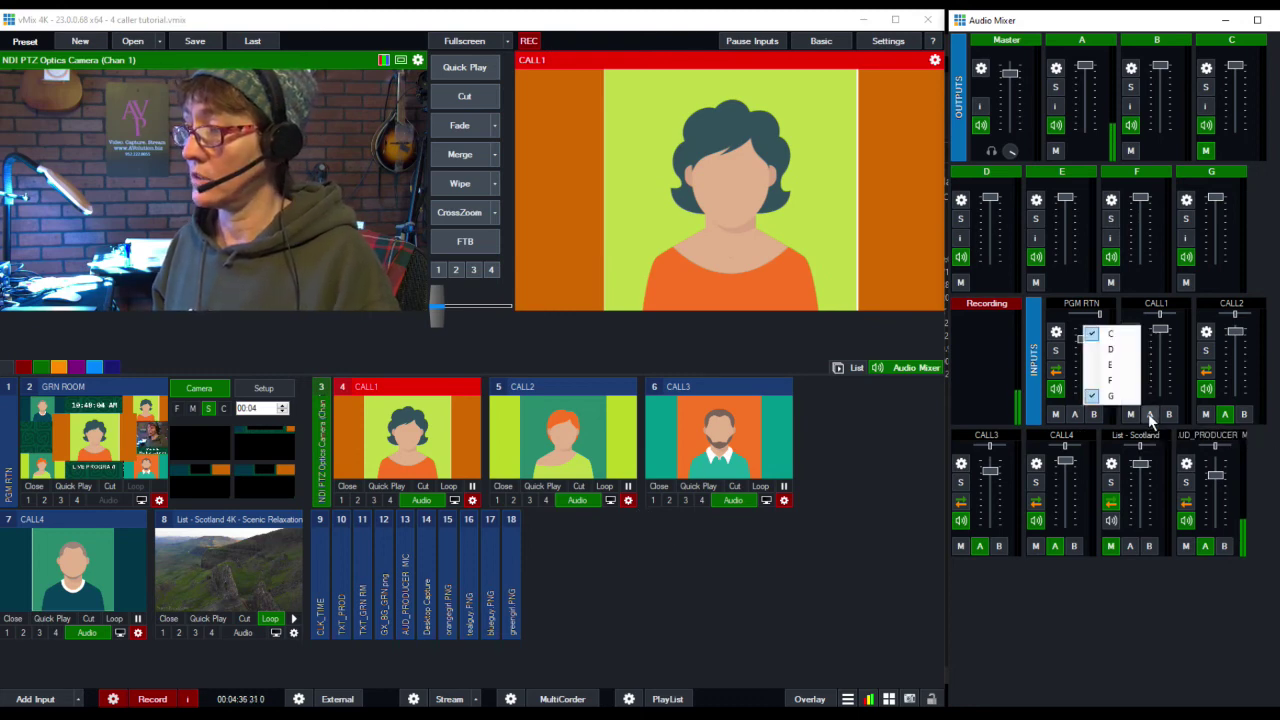
- Confirm CALL1's Audio Source is Bus C, put UD_PRODUCER on bus A, and lower PGM RTN to 20%
{"action": "right_click", "coordinate": [406, 424]}
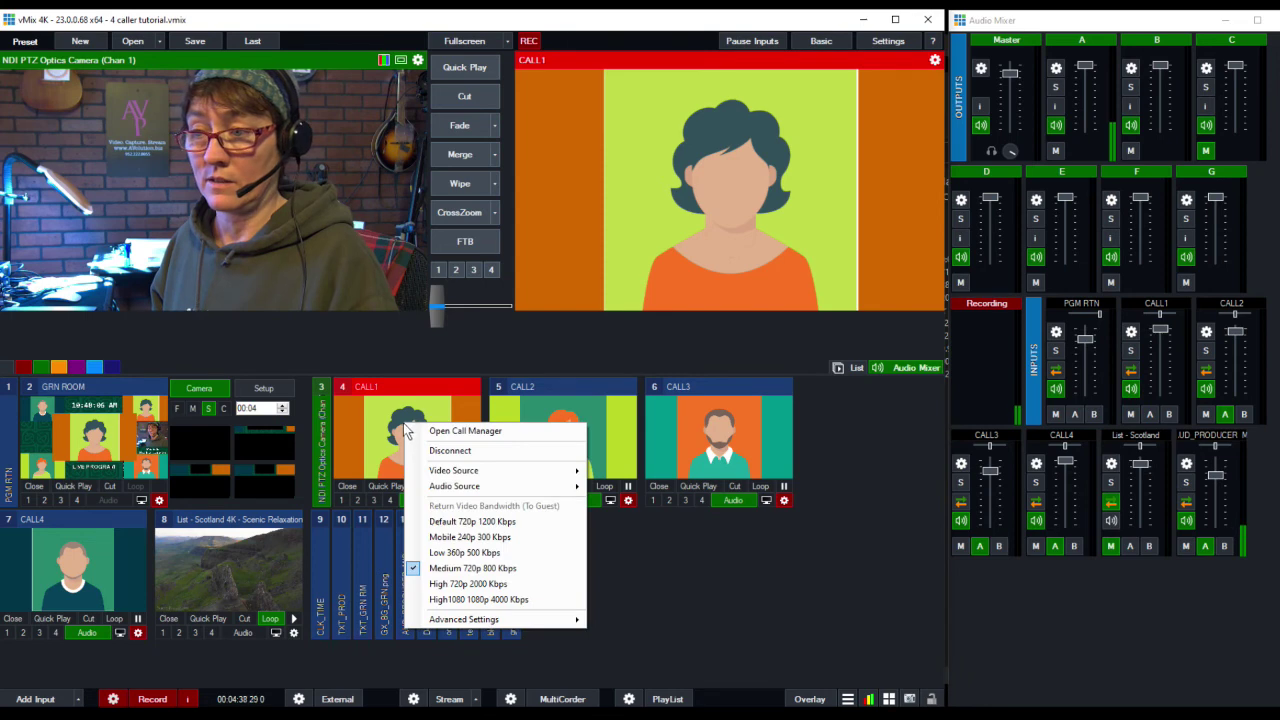
{"action": "mouse_move", "coordinate": [437, 494]}
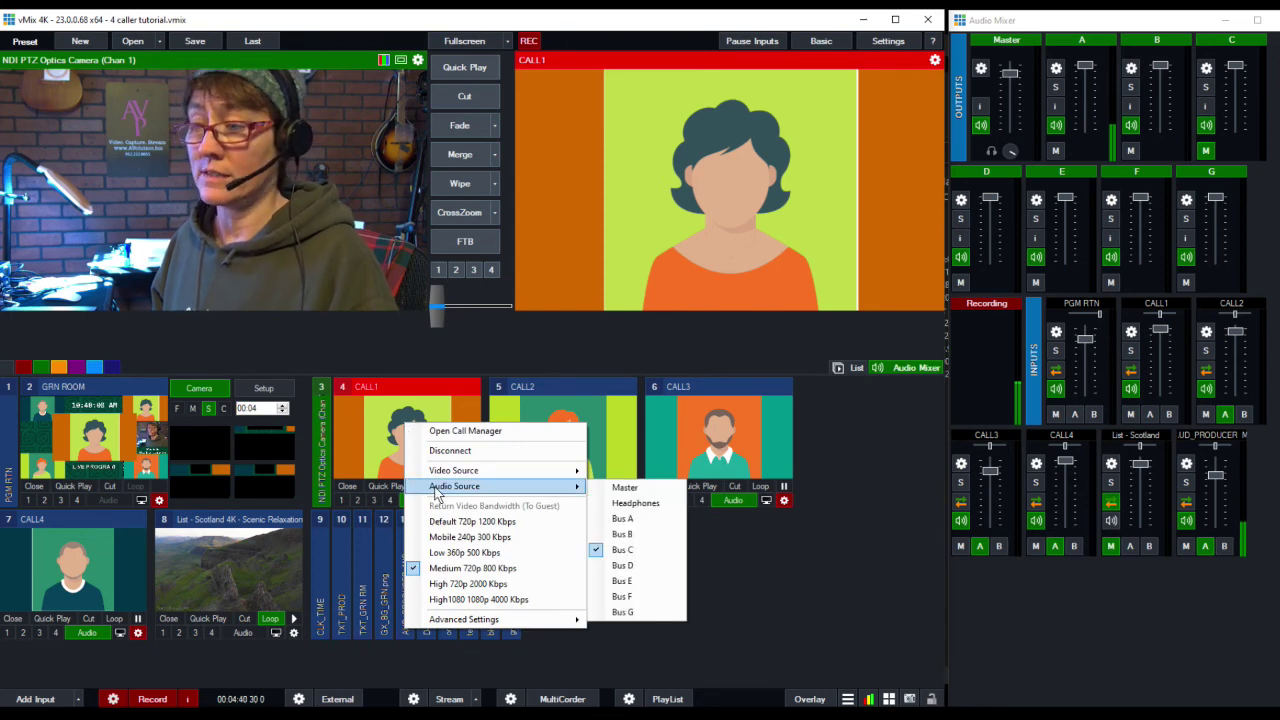
{"action": "left_click", "coordinate": [829, 586]}
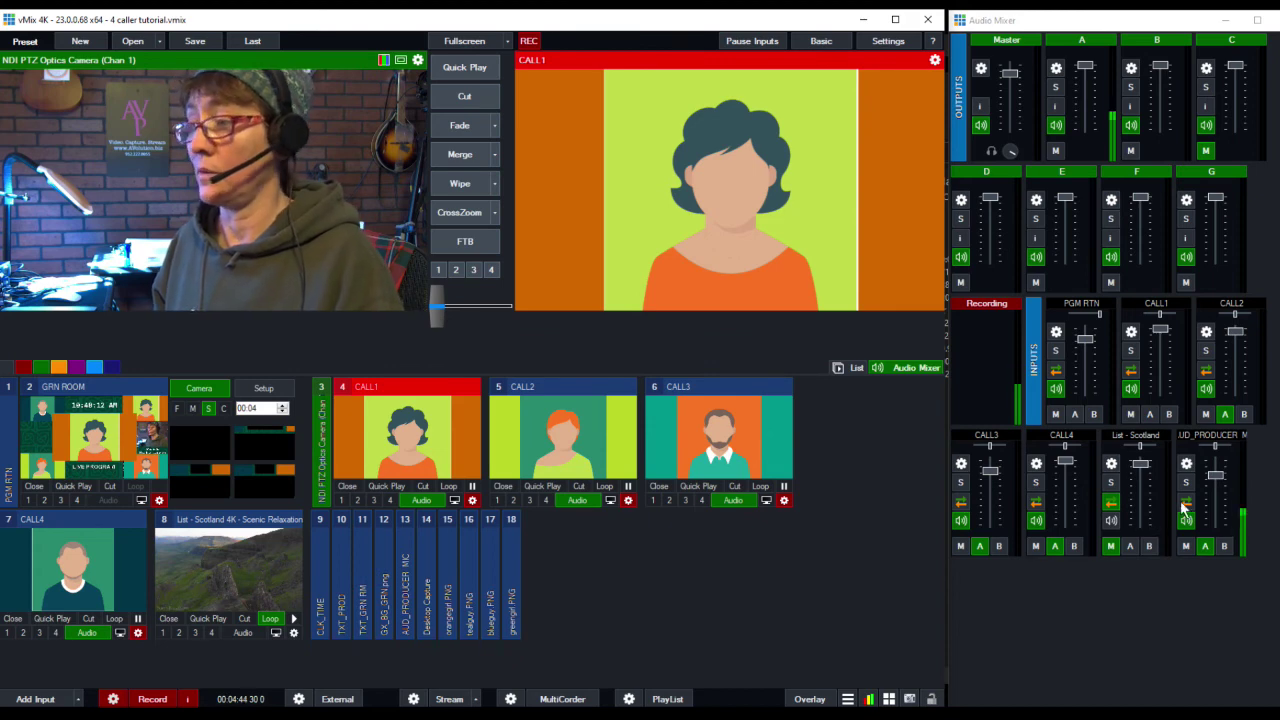
{"action": "left_click", "coordinate": [1205, 545]}
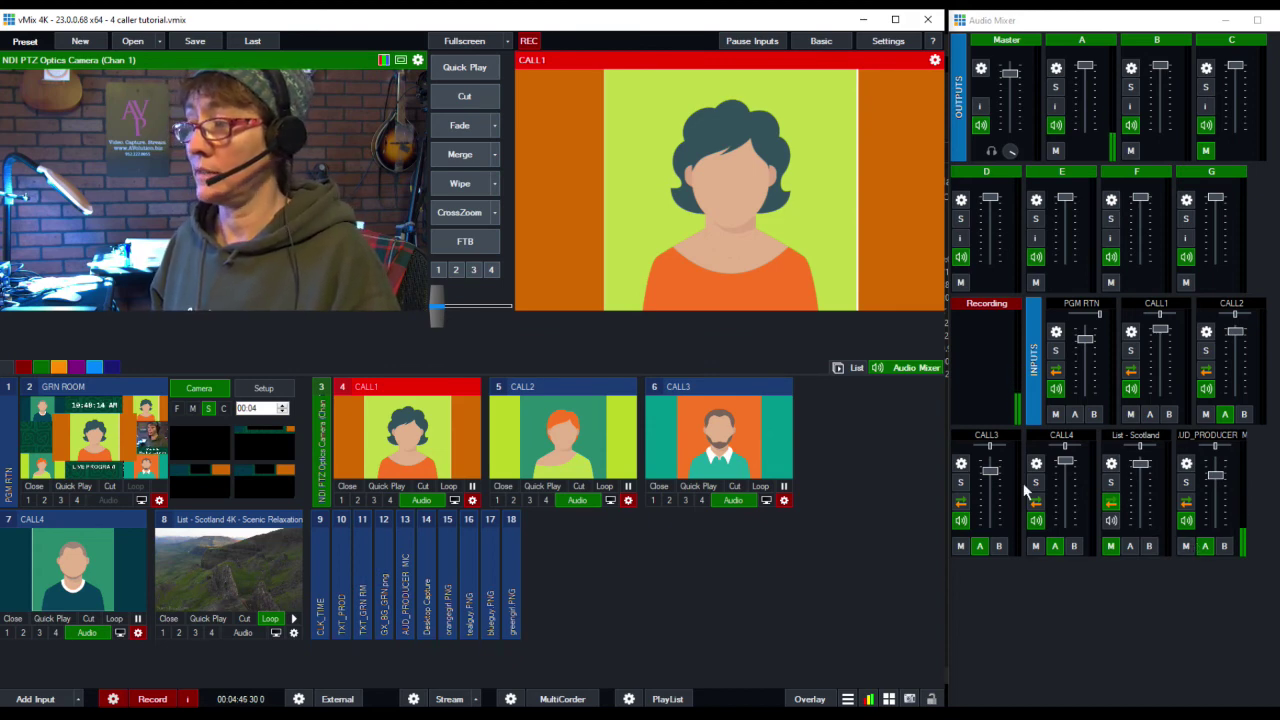
{"action": "mouse_move", "coordinate": [1084, 341]}
{"action": "left_mouse_down"}
{"action": "mouse_move", "coordinate": [1085, 377]}
{"action": "mouse_move", "coordinate": [1082, 343]}
{"action": "left_mouse_up"}
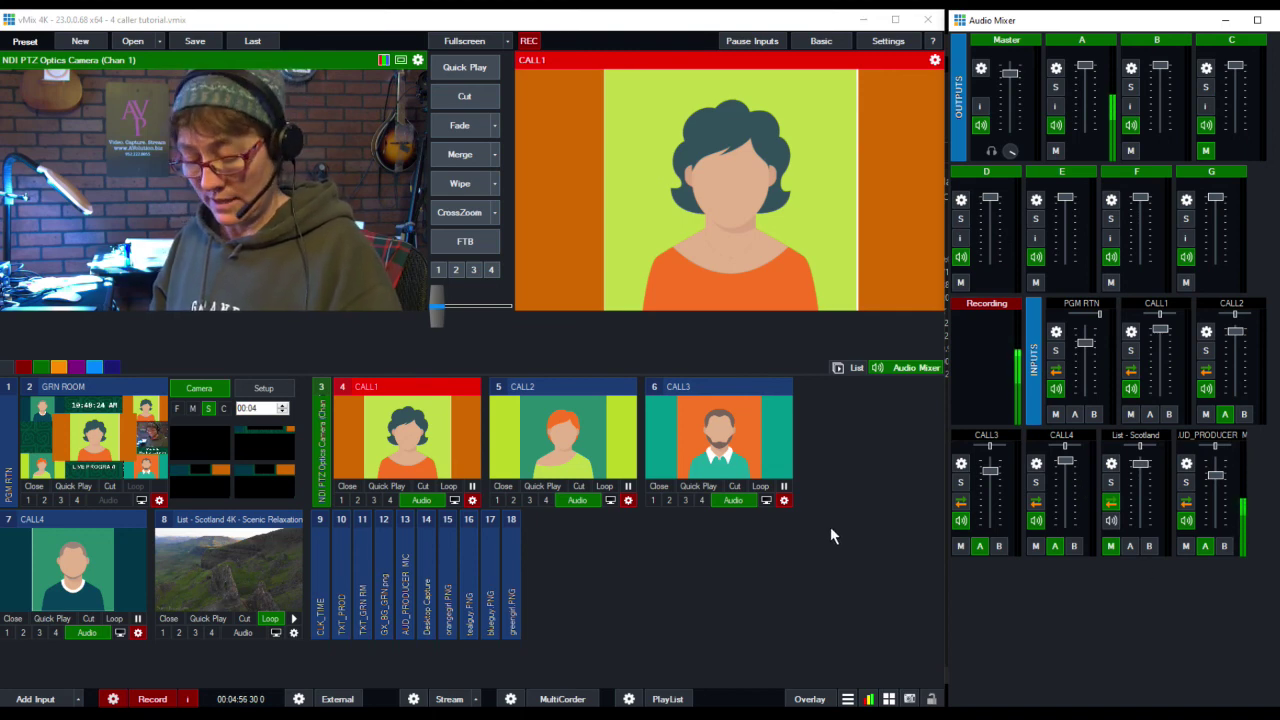
- Fade the NDI PTZ camera back to Program and confirm CALL1's Audio Source is Bus A
{"action": "key", "text": "space"}
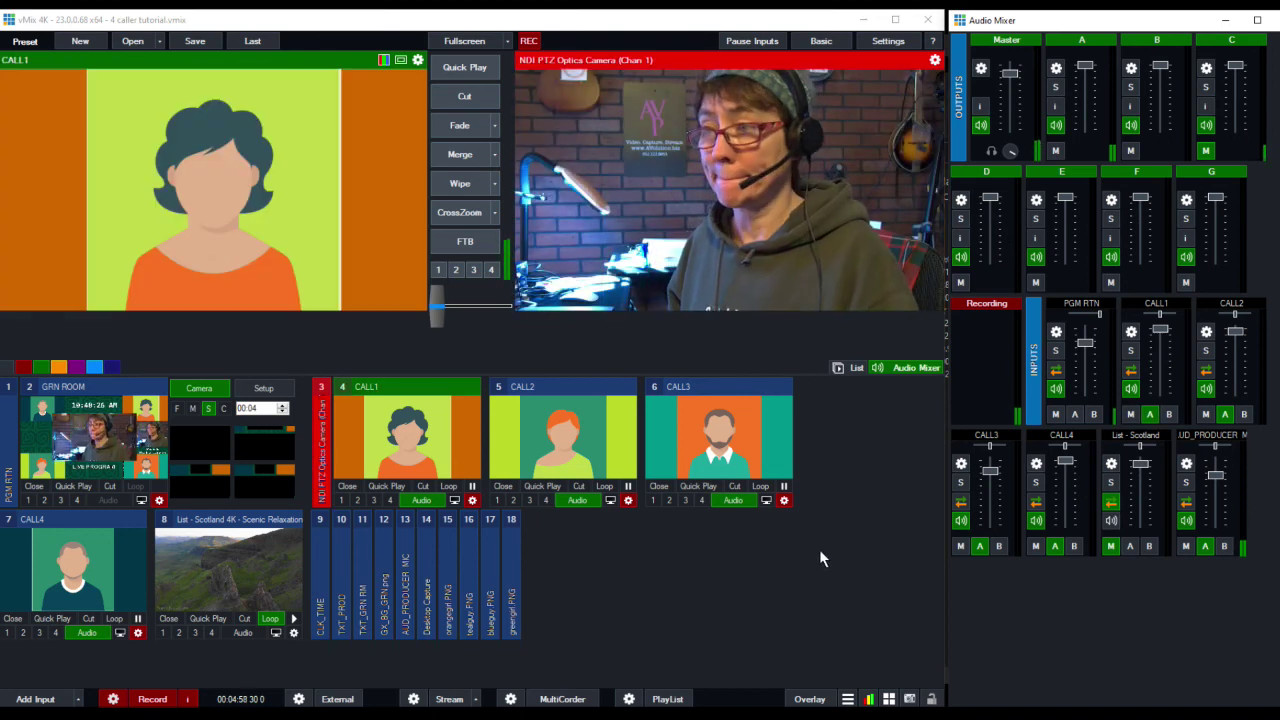
{"action": "right_click", "coordinate": [400, 440]}
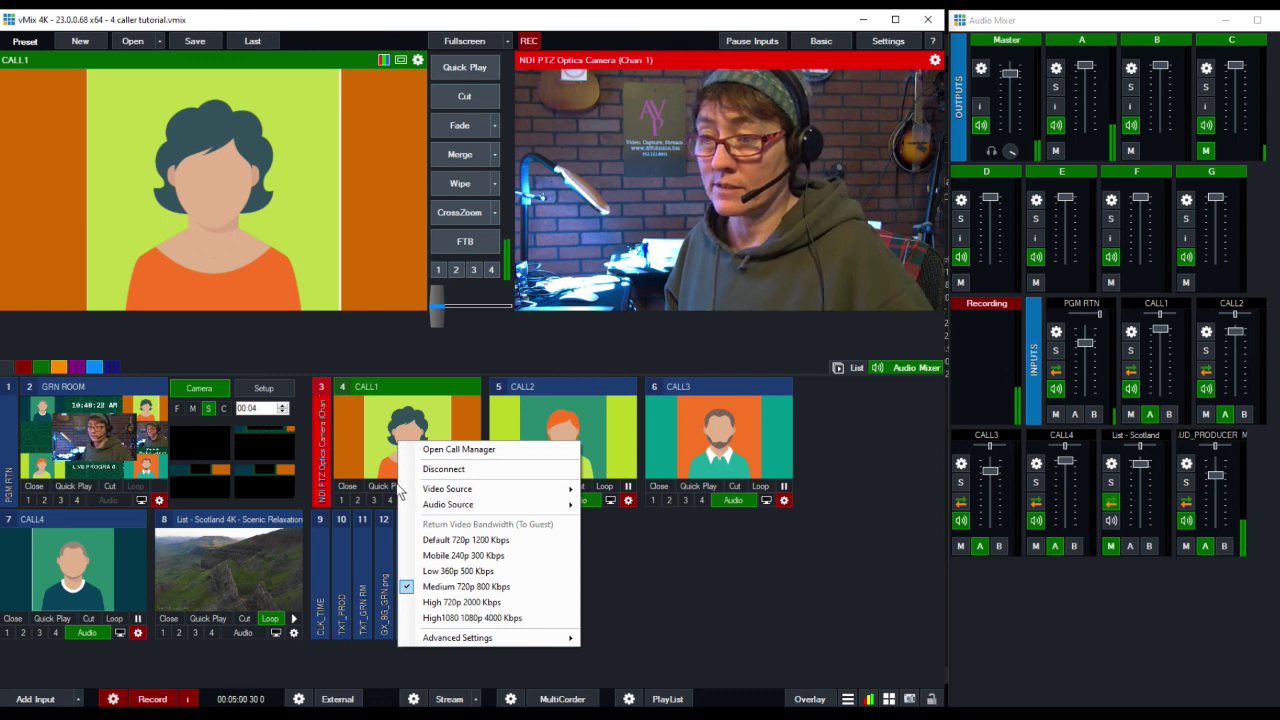
{"action": "mouse_move", "coordinate": [425, 508]}
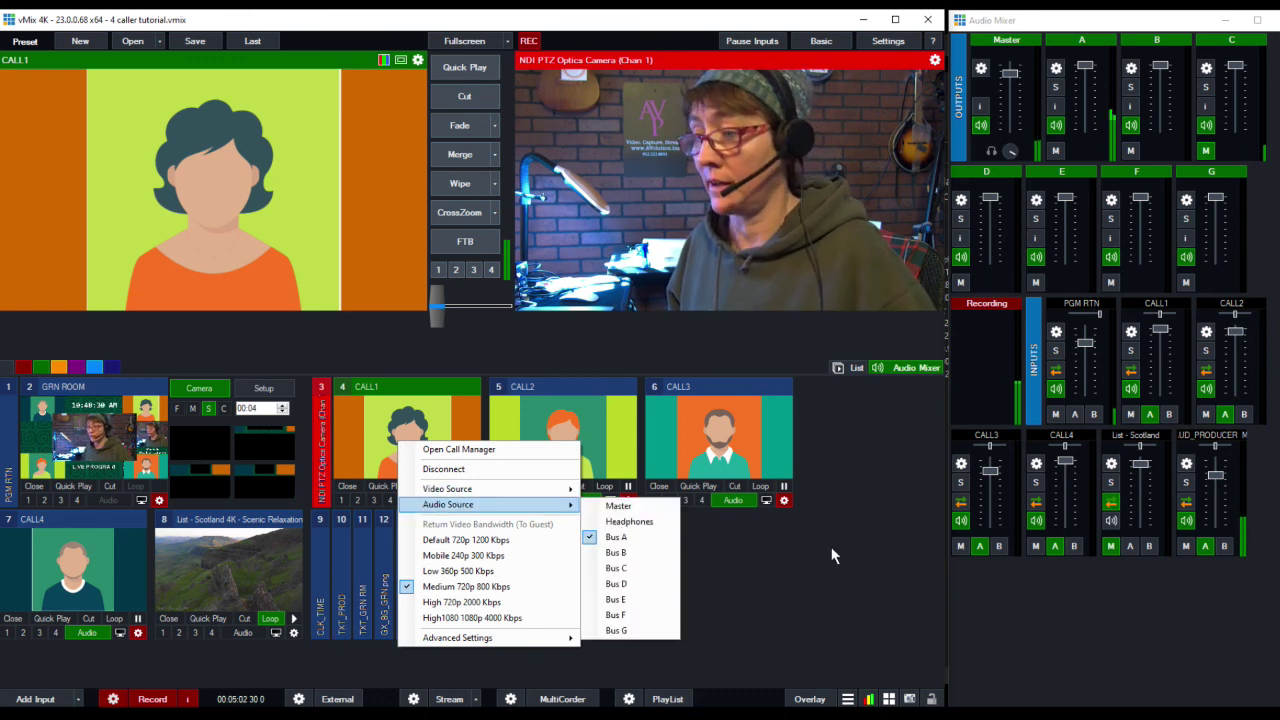
{"action": "left_click", "coordinate": [1148, 416]}
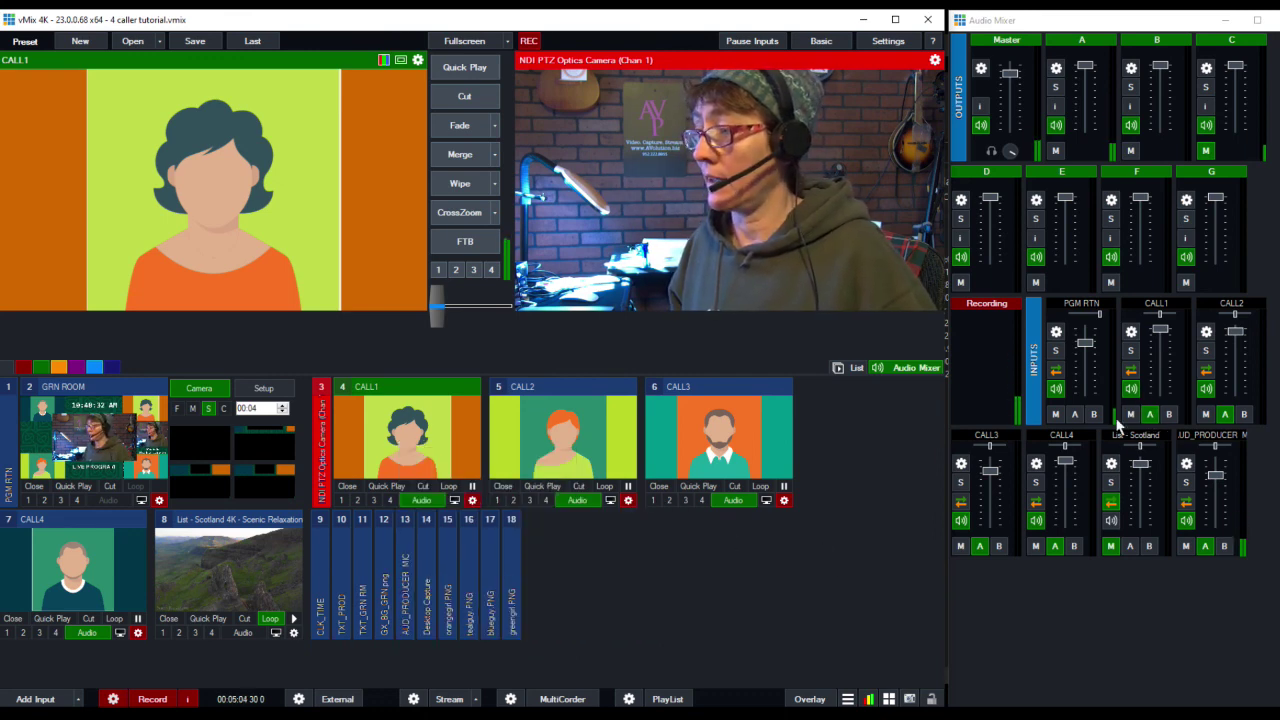